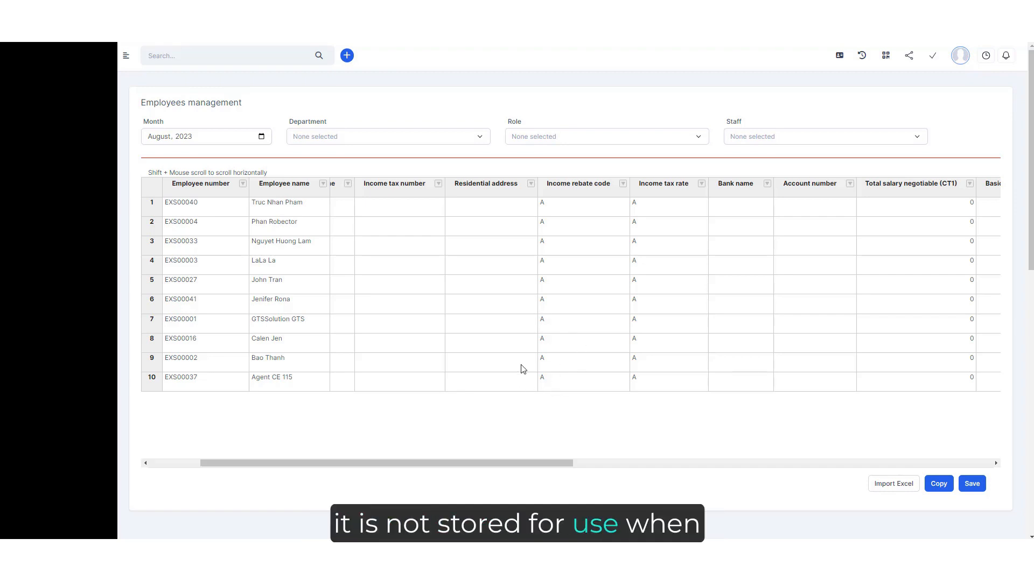
Step: Examine the columns of the August 2023 employees management table and select the Income rebate code column
drag(529, 462, 460, 472)
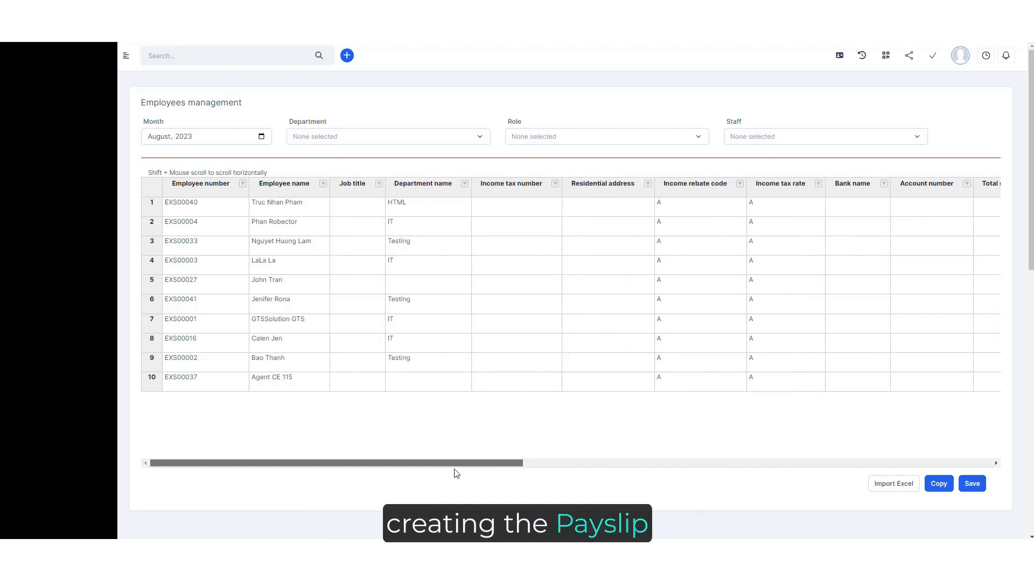
drag(142, 102, 237, 102)
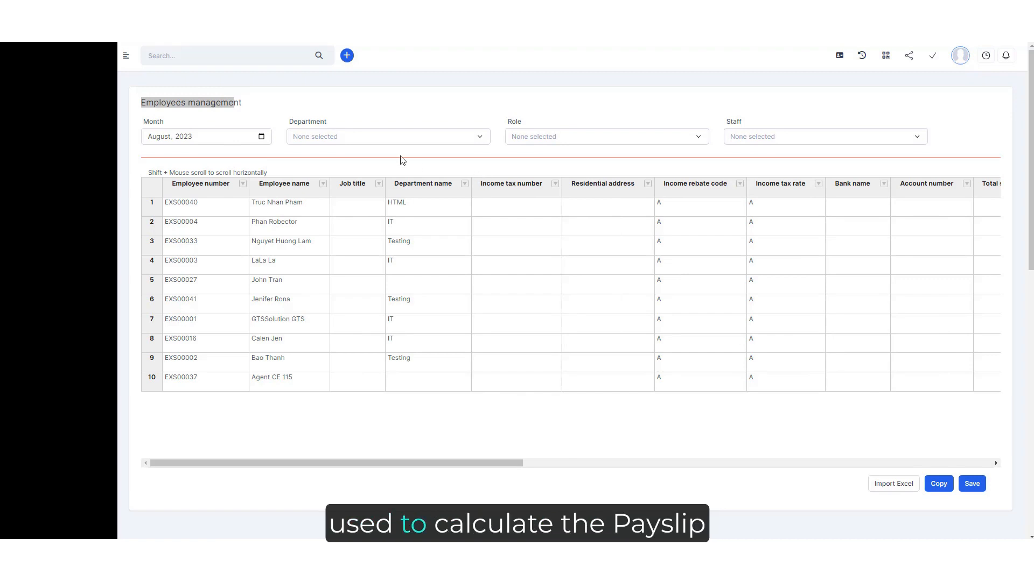
click(283, 108)
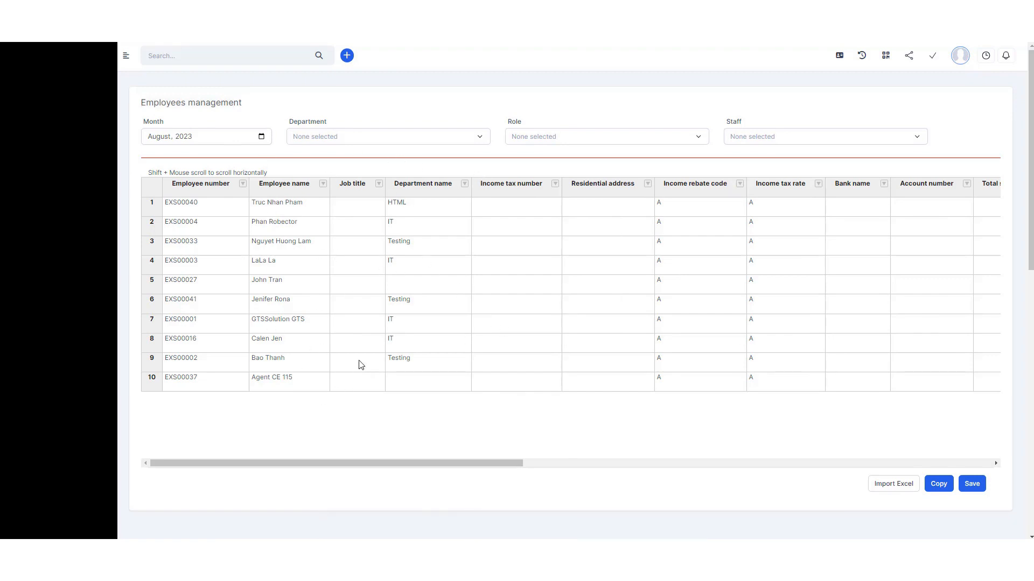
drag(404, 463, 536, 461)
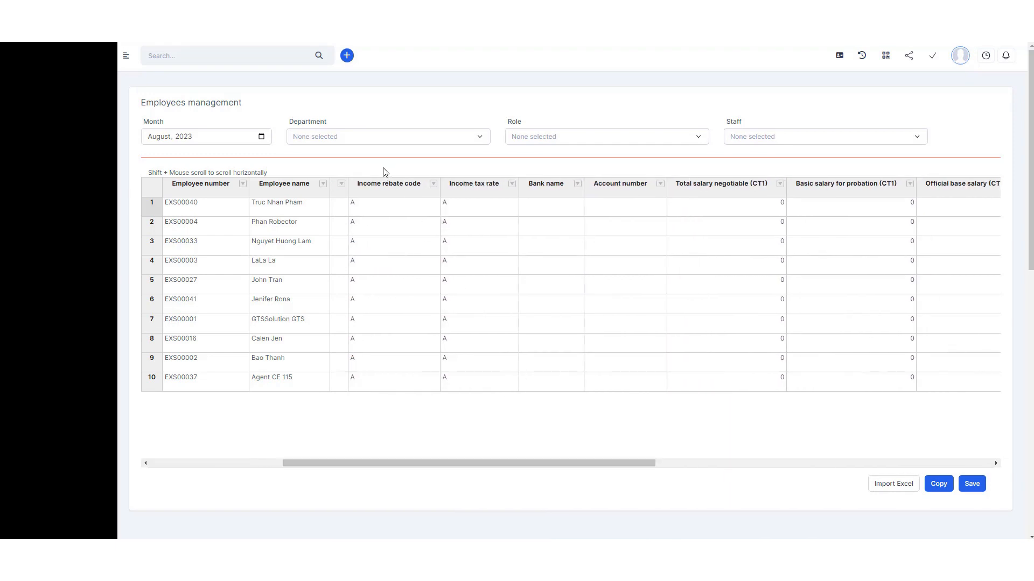
click(388, 187)
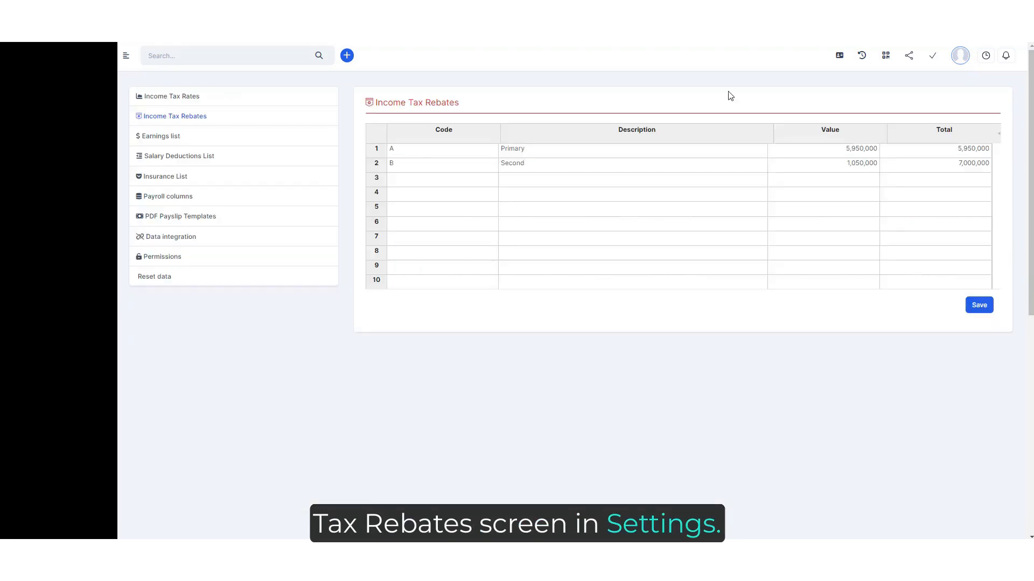
Step: Inspect the code, description and value of the first entry in the Income Tax Rebates settings
click(415, 151)
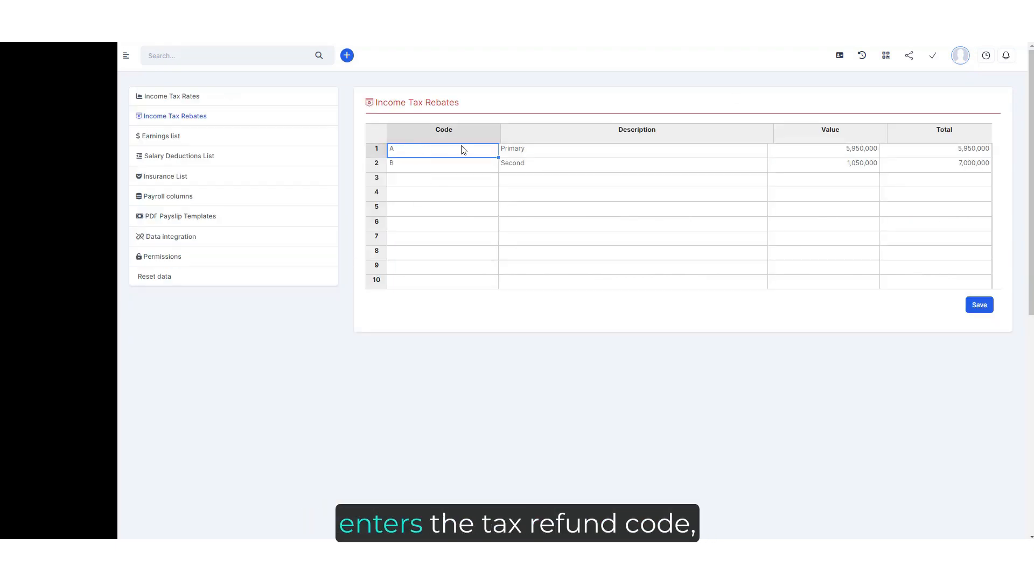
click(539, 151)
click(844, 154)
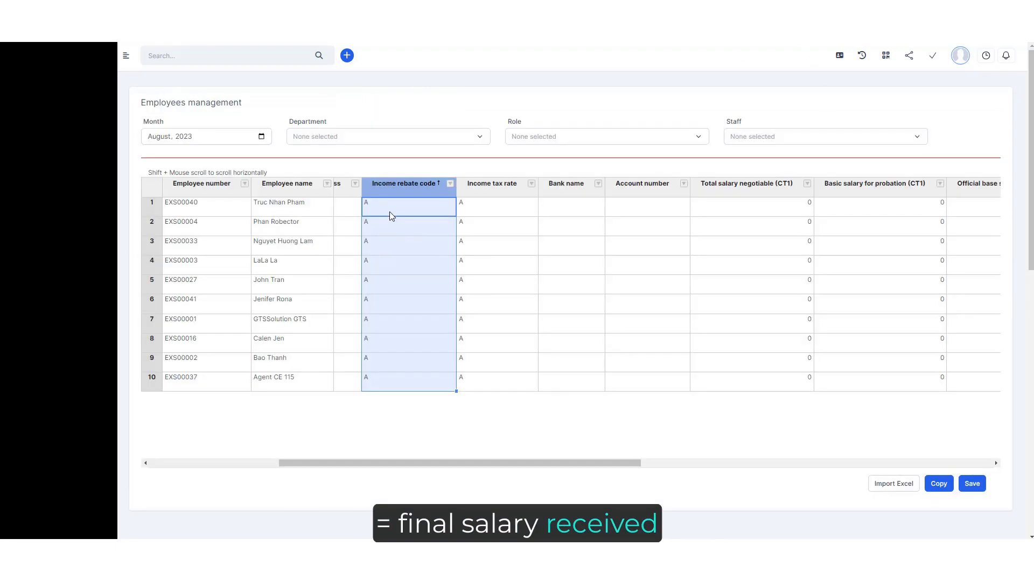
Step: Examine the employee table's income tax rate and contract salary columns, and open the Earnings list settings
click(490, 212)
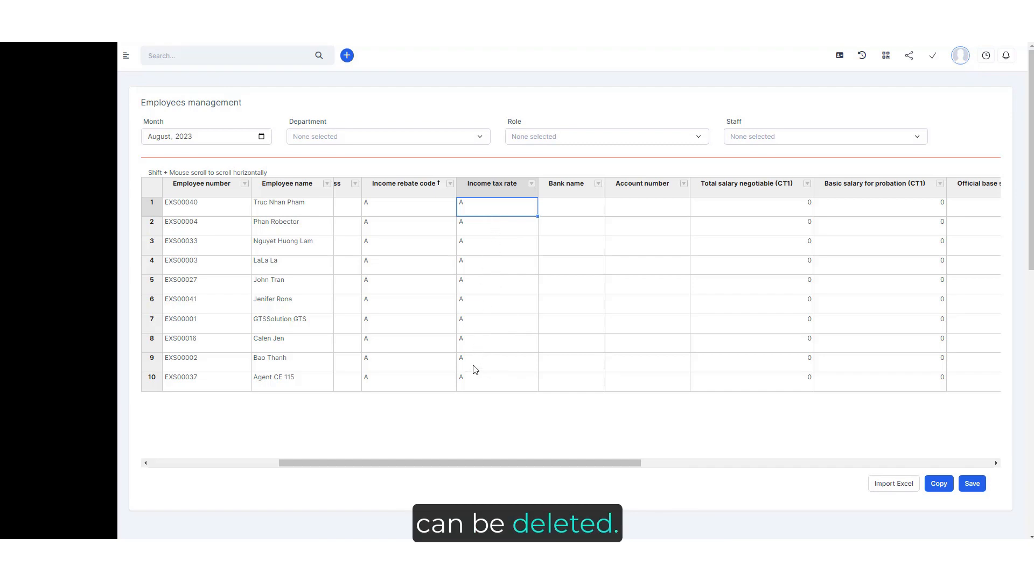
drag(503, 464, 612, 450)
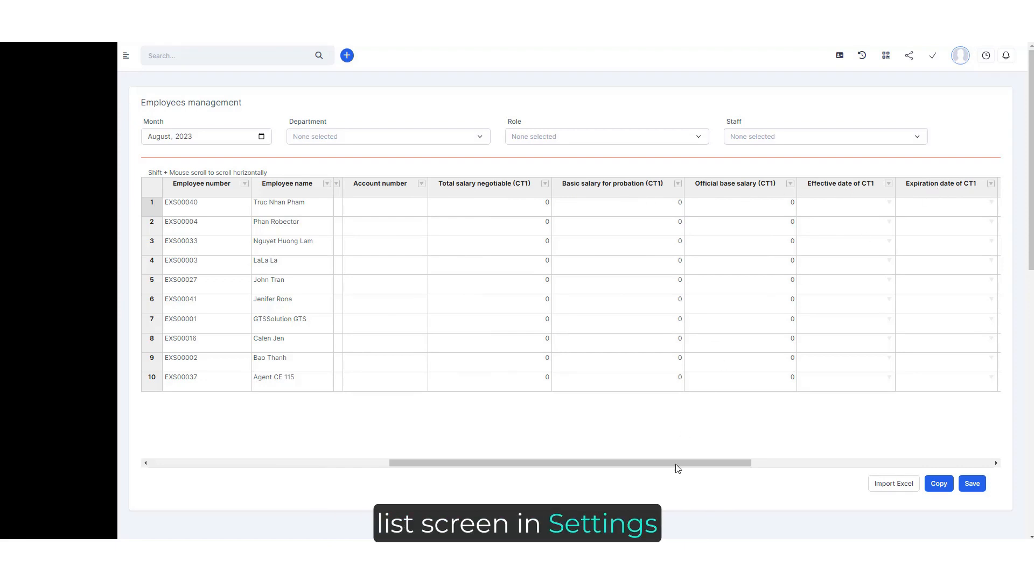
drag(674, 464, 879, 464)
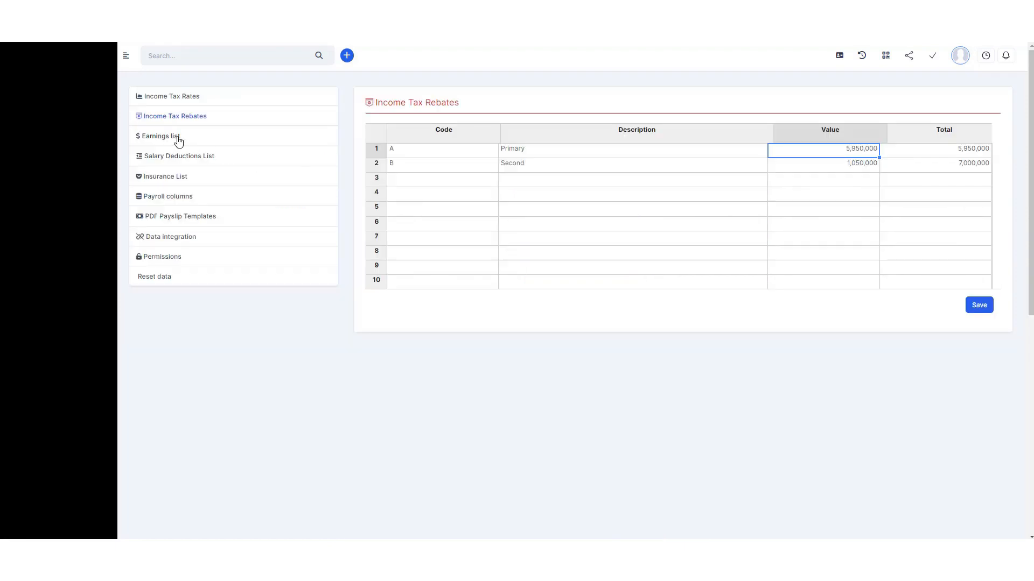
click(177, 138)
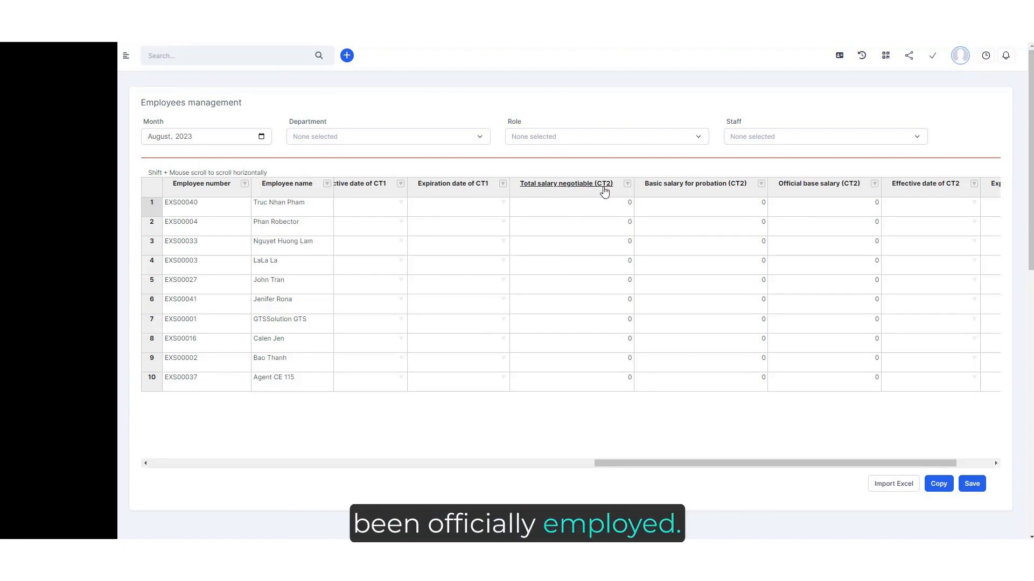
Step: Set the Total salary negotiable (CT2) of the employee in row 8 to 6,000,000
scroll(532, 349, right, 1)
click(532, 349)
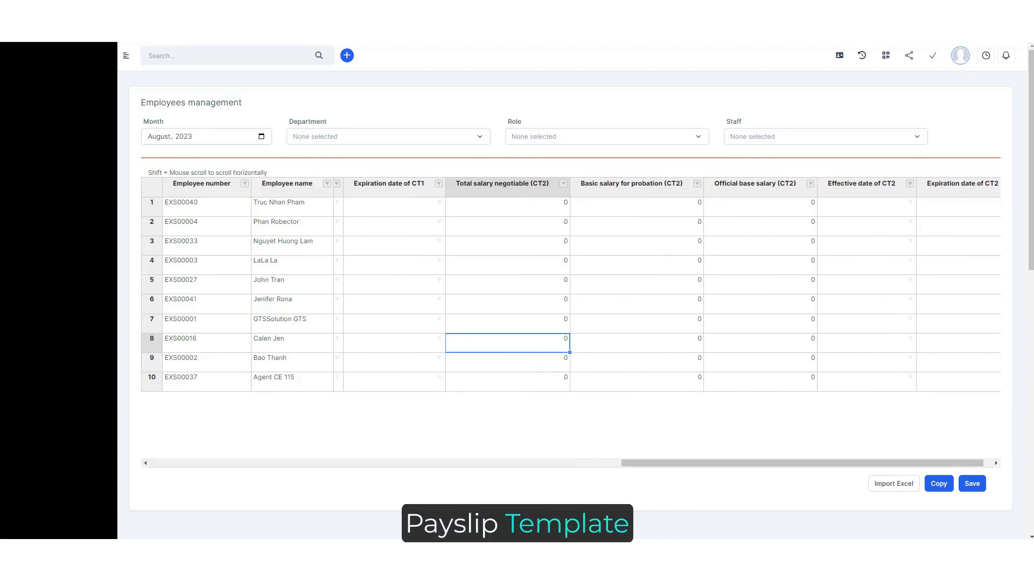
text(6000000)
click(648, 347)
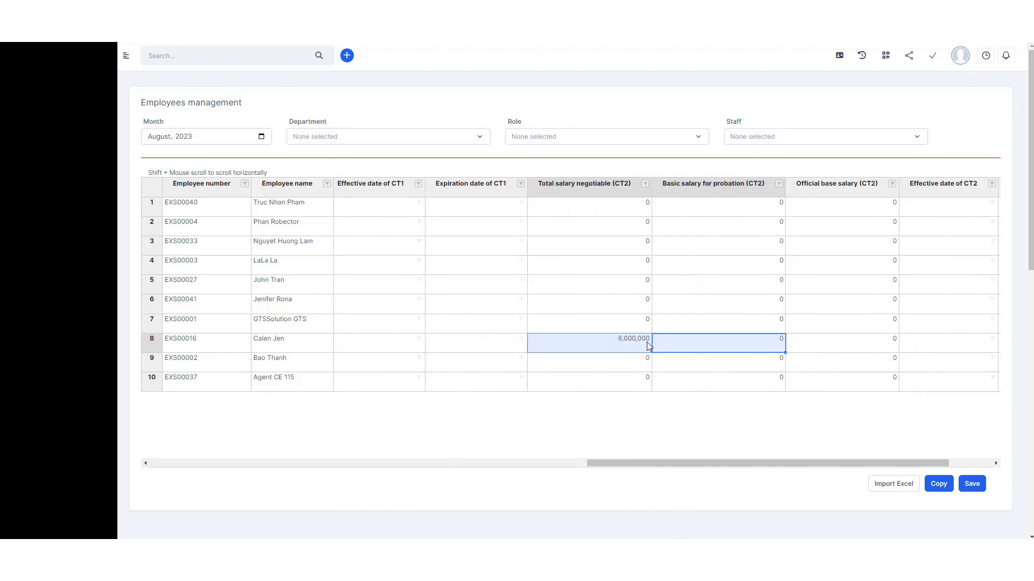
Step: Set the Official base salary (CT2) of the employee in row 8 to 4,730,000 and save the employee table
scroll(656, 345, right, 2)
click(747, 351)
text(4730000)
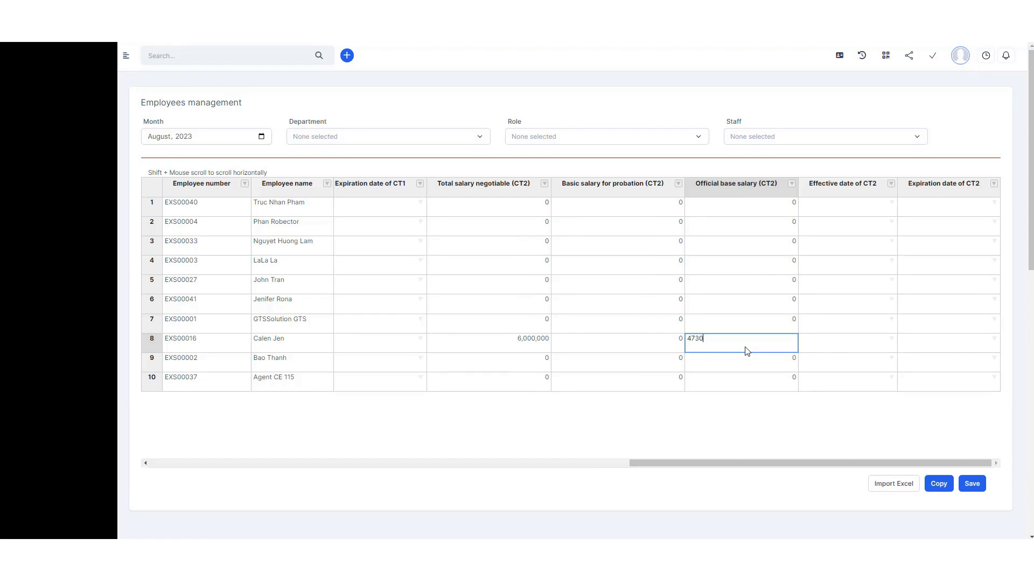
click(837, 334)
click(971, 483)
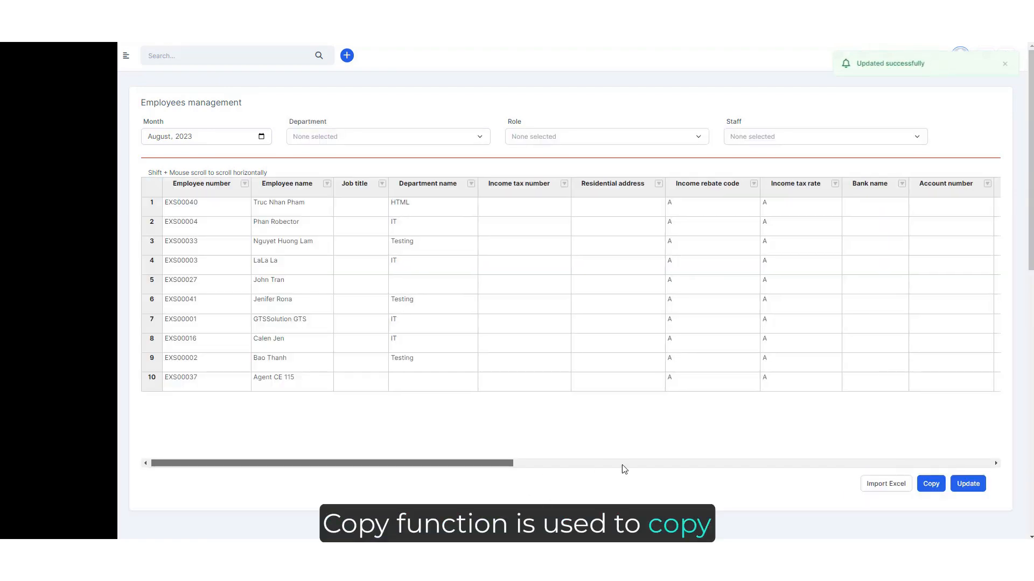
drag(621, 465, 981, 454)
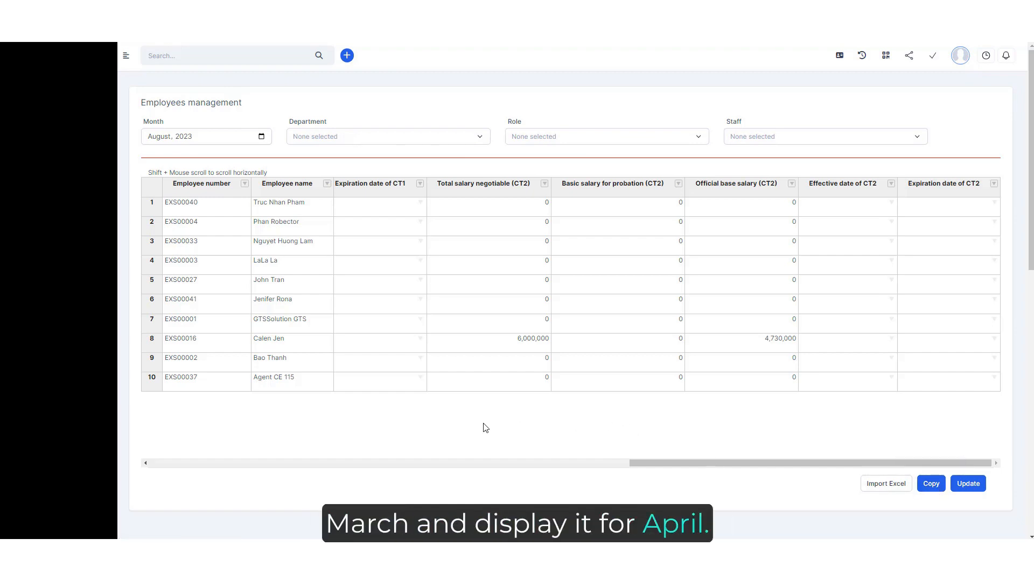
scroll(208, 445, down, 6)
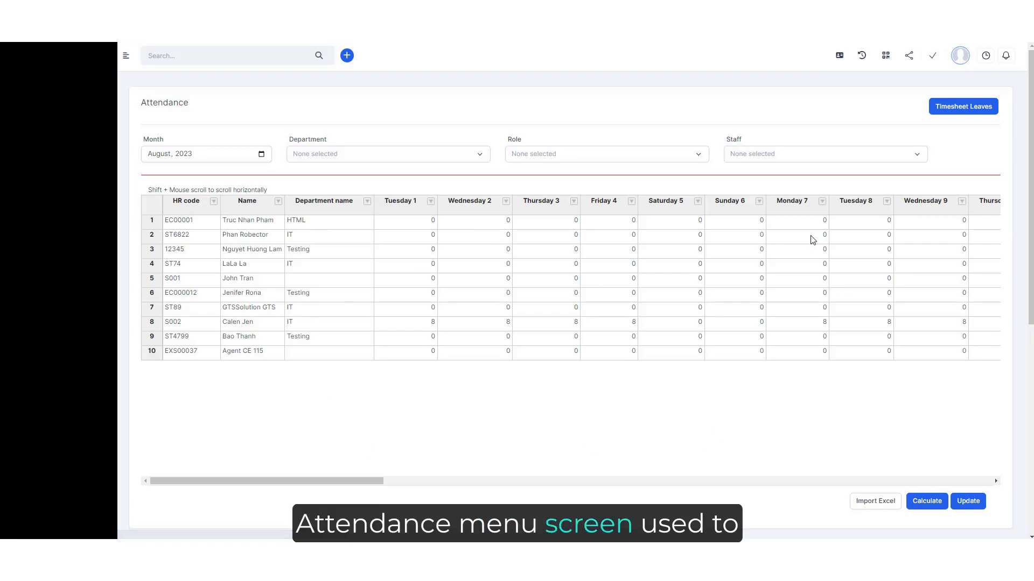
Step: Examine the August 2023 attendance table from the daily hours through to the monthly working and leave time columns
scroll(432, 477, right, 10)
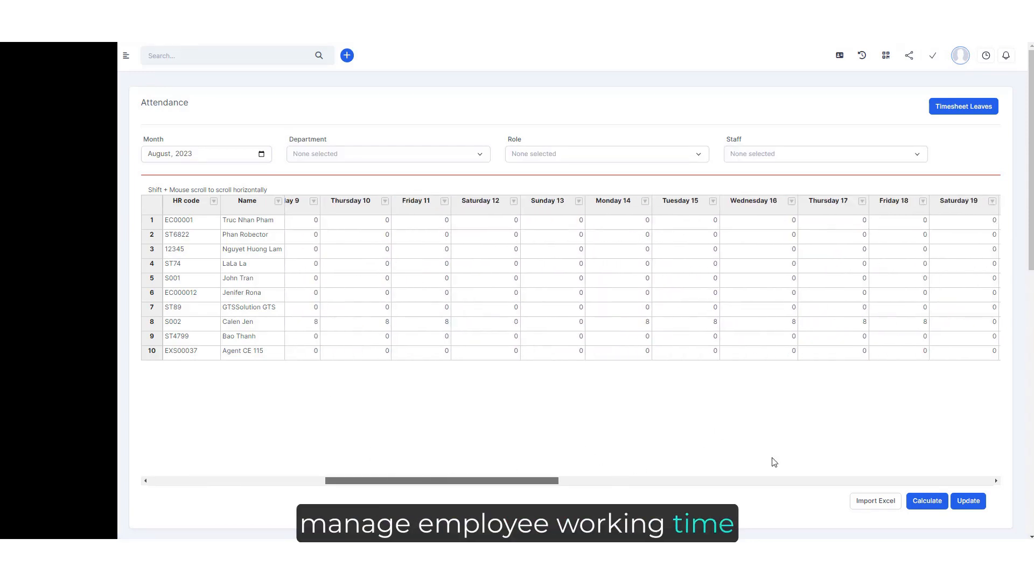
scroll(921, 455, right, 5)
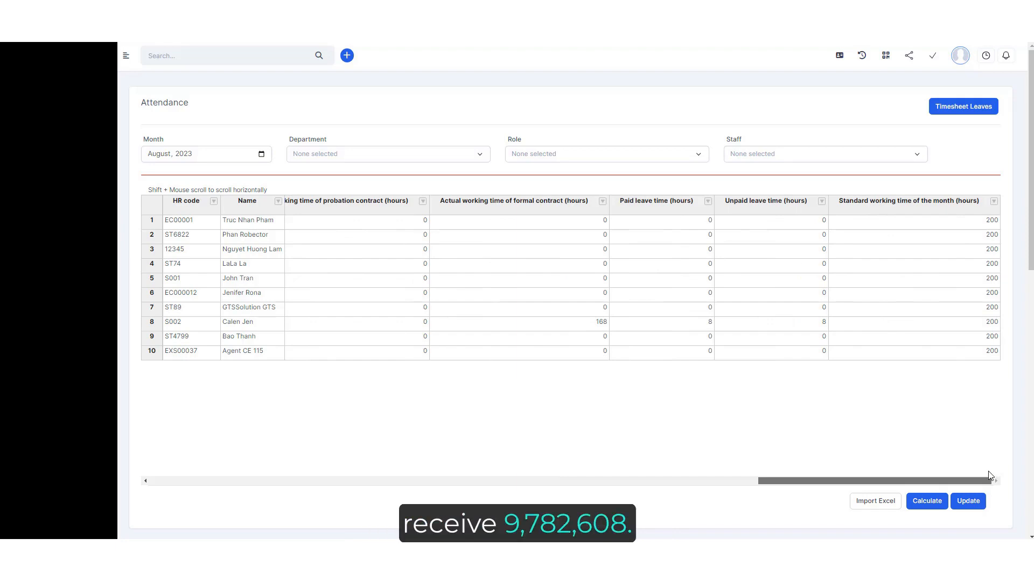
drag(989, 479, 202, 480)
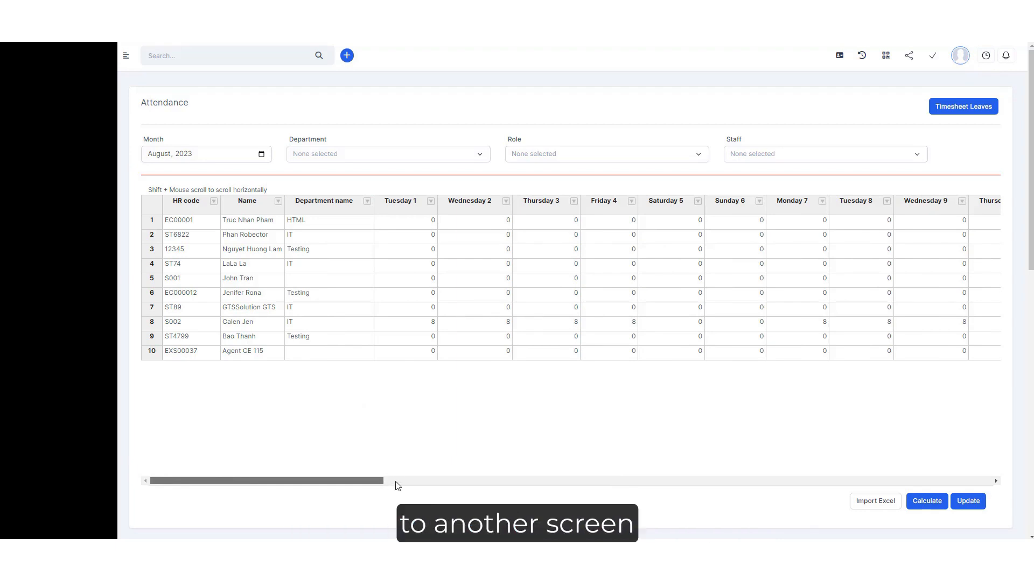
drag(396, 481, 544, 472)
scroll(523, 461, down, 3)
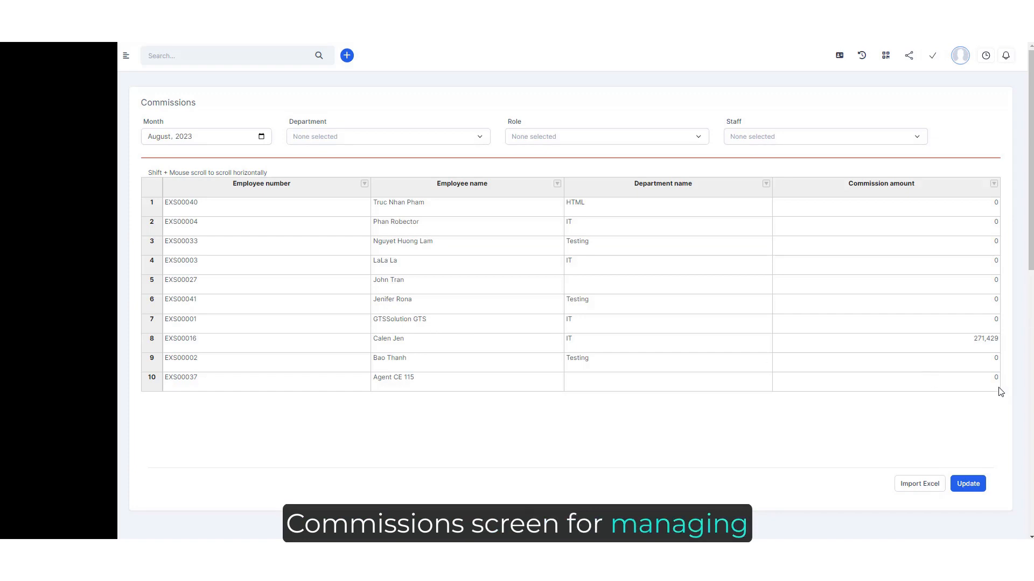
Step: Select the commission amount in row 8 and save the August 2023 commissions
click(972, 350)
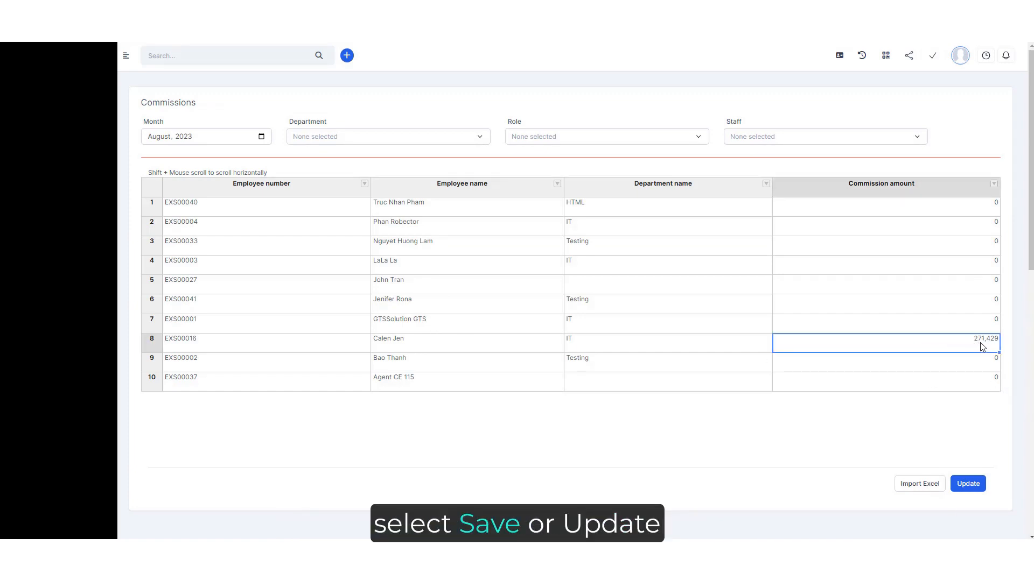
click(968, 483)
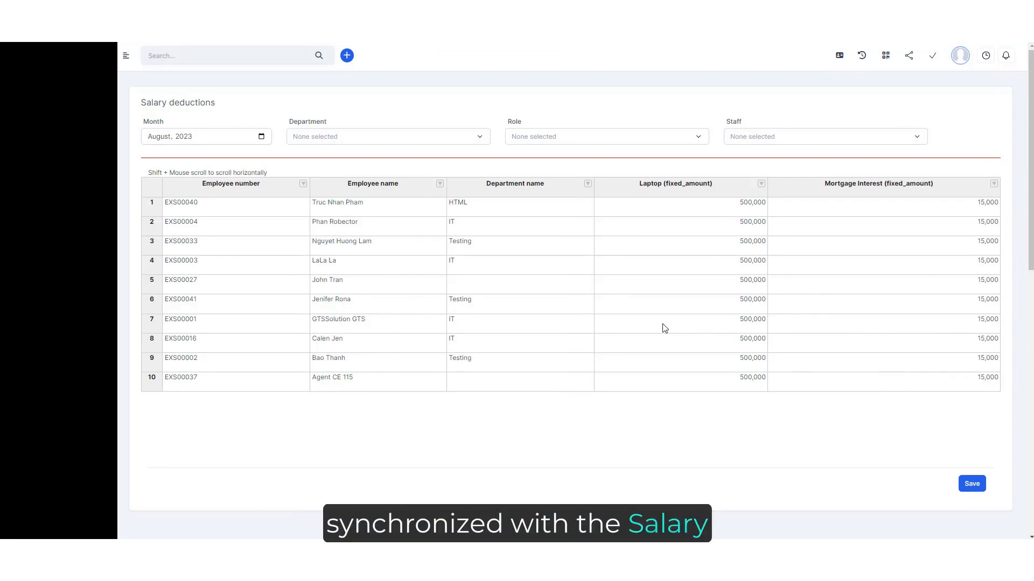
Step: Inspect the Laptop and Mortgage Interest deductions of the employee in row 8 and save the salary deductions
click(379, 347)
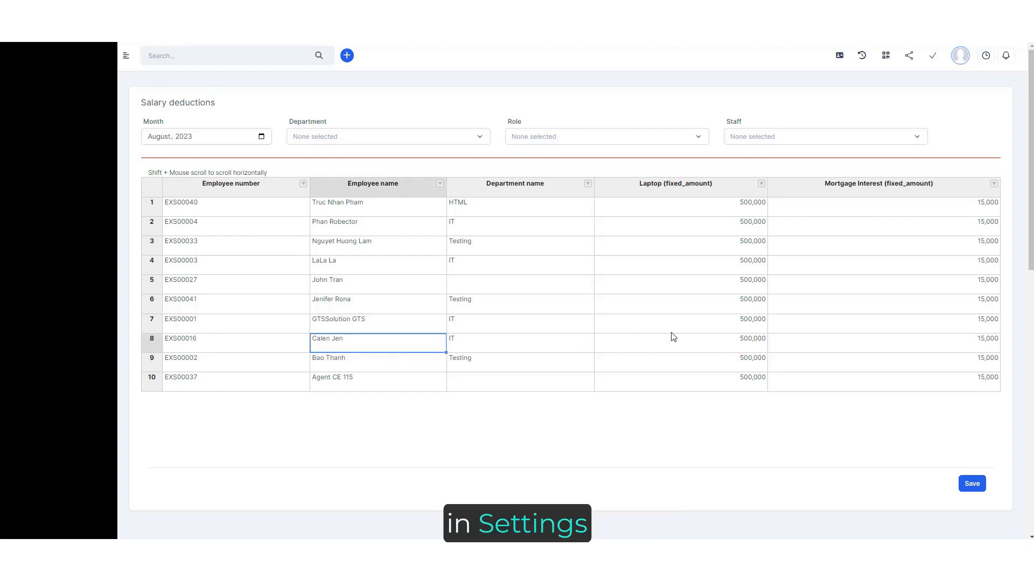
click(748, 345)
click(793, 342)
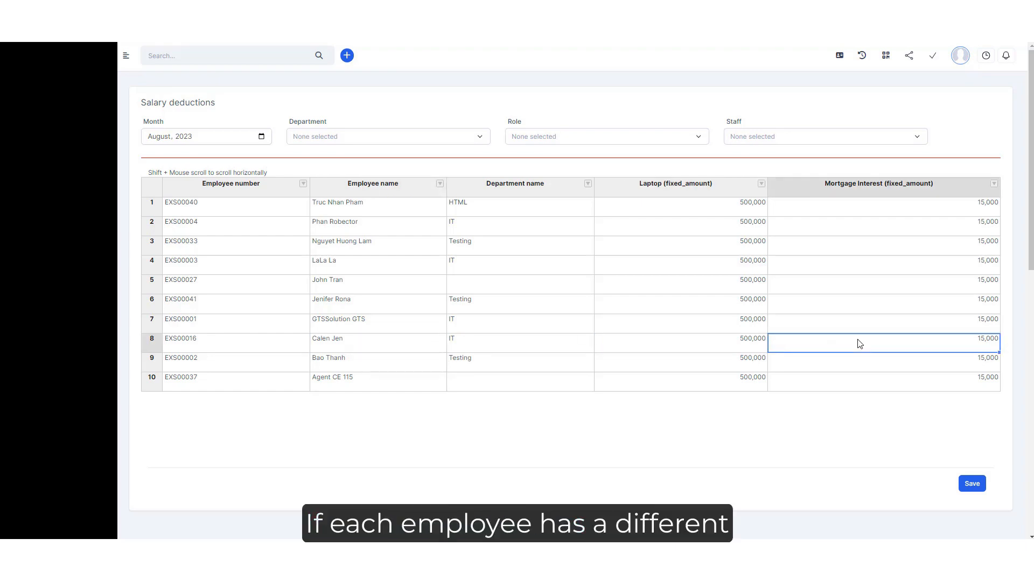
click(739, 349)
click(806, 346)
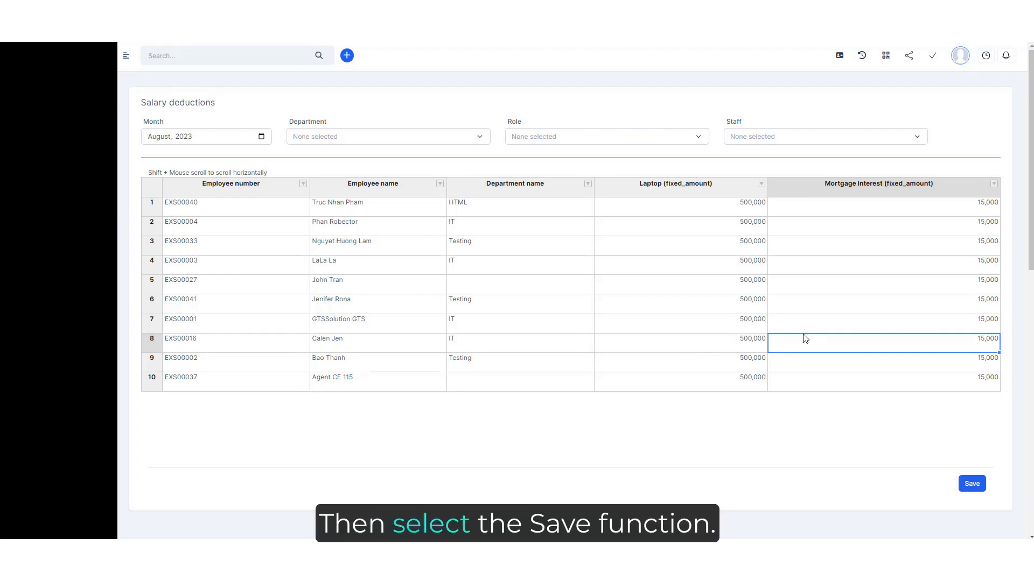
click(973, 484)
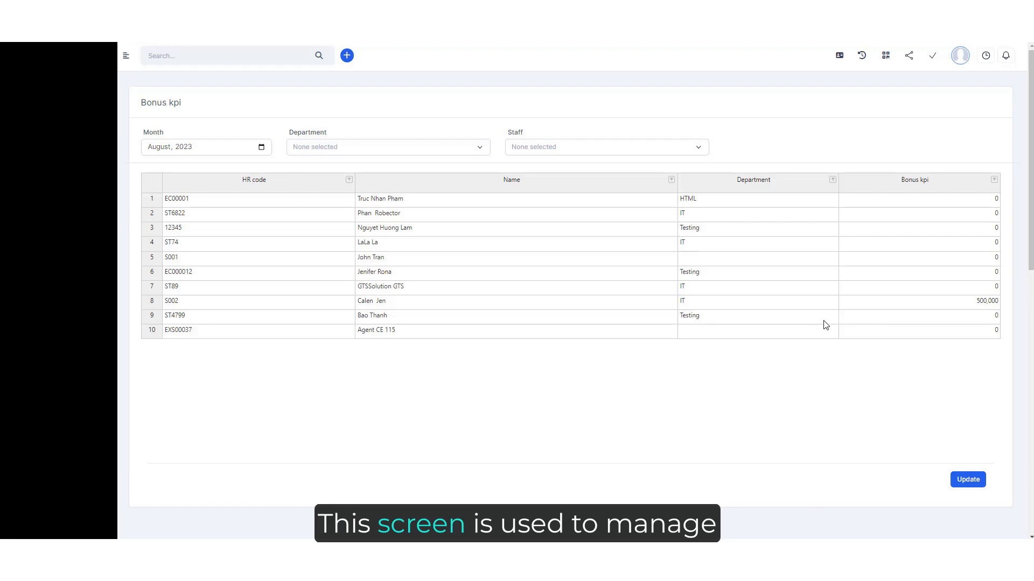
Step: Select the KPI bonus in row 8 and update the August 2023 Bonus kpi table
click(862, 304)
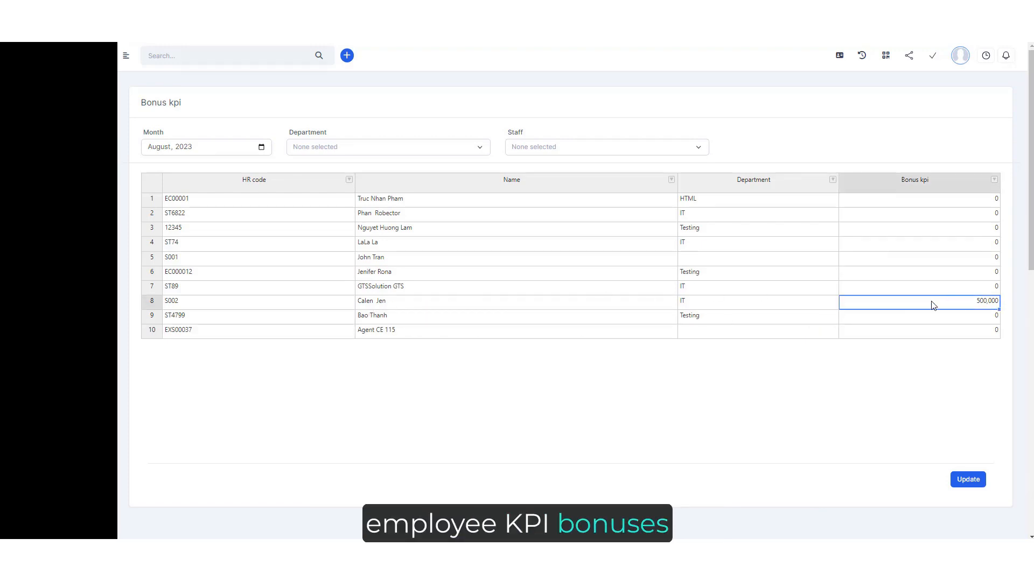
click(969, 480)
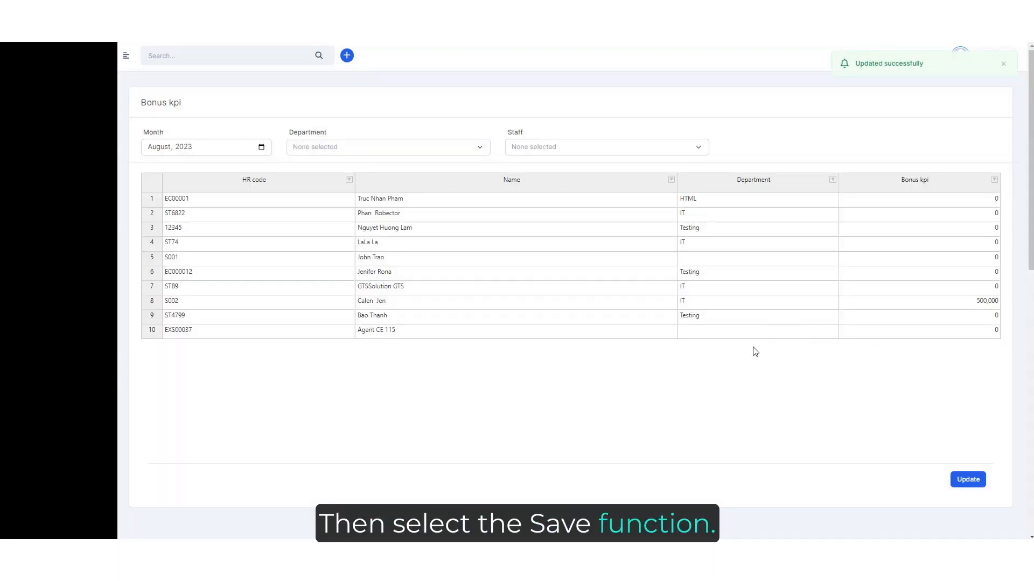
Step: Save the August 2023 staff insurance table
scroll(246, 392, down, 5)
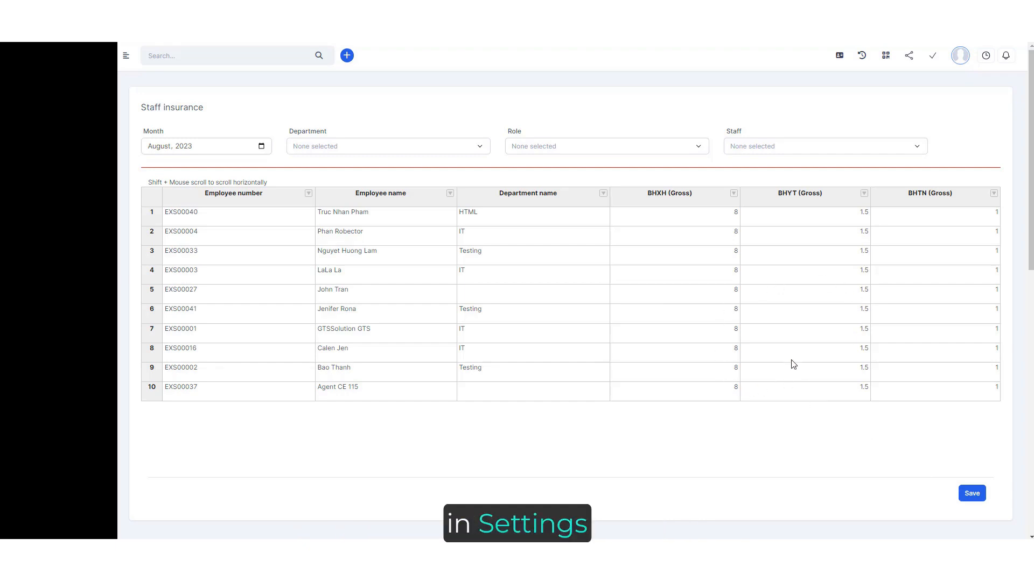
click(972, 494)
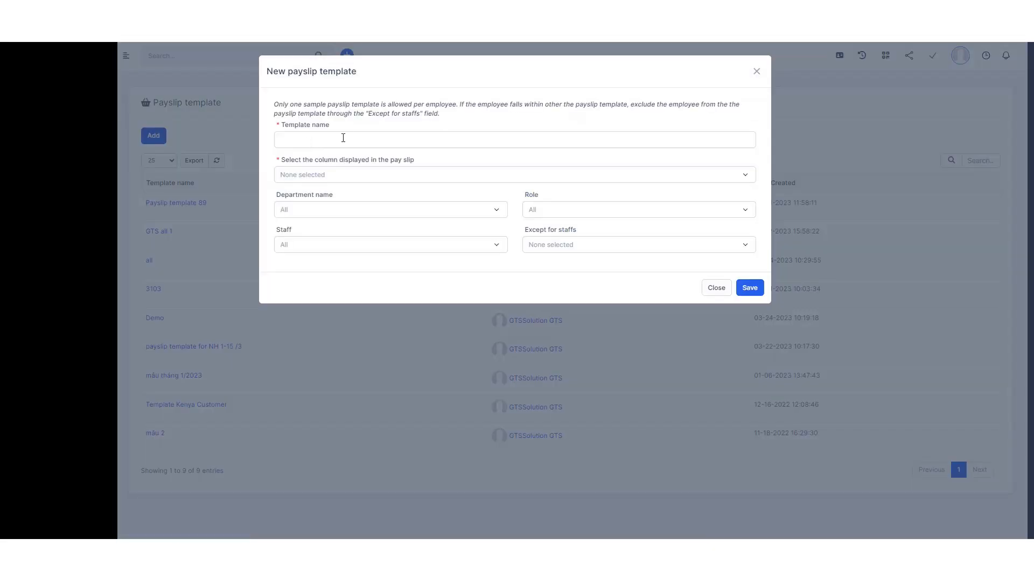
Step: Name the new payslip template "Payslip template for 1"
click(349, 138)
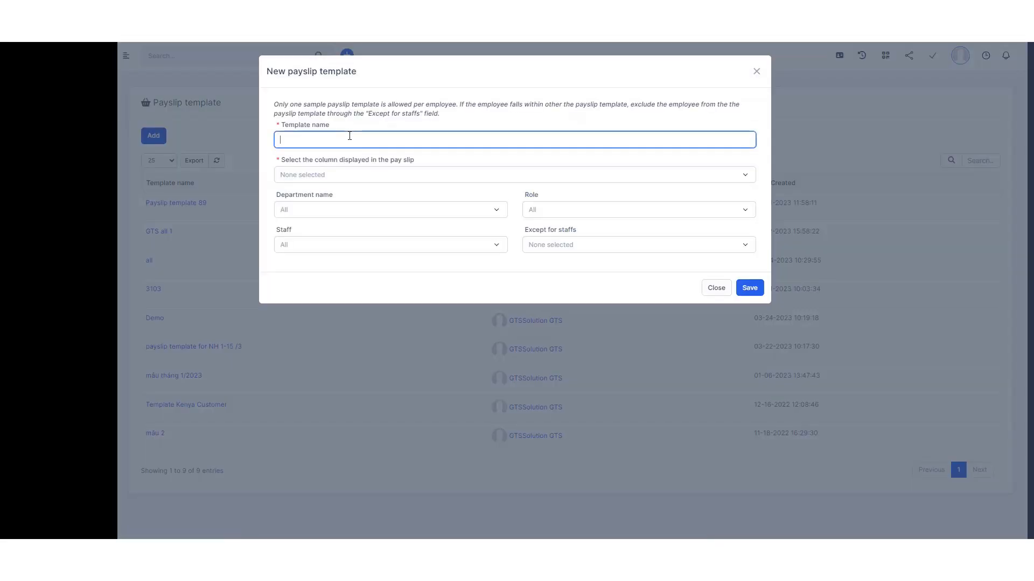
text(Payslip template 8)
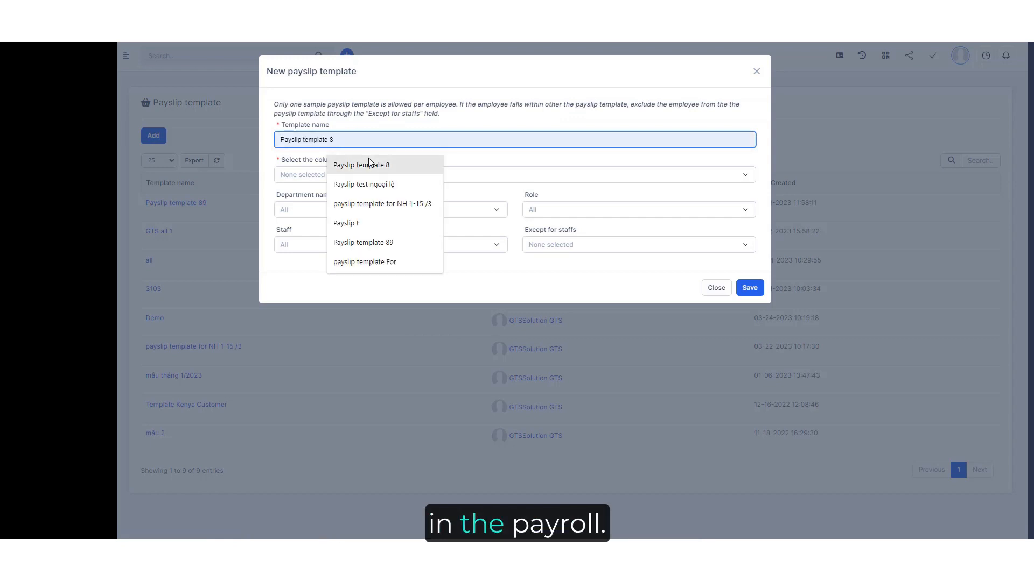
click(369, 163)
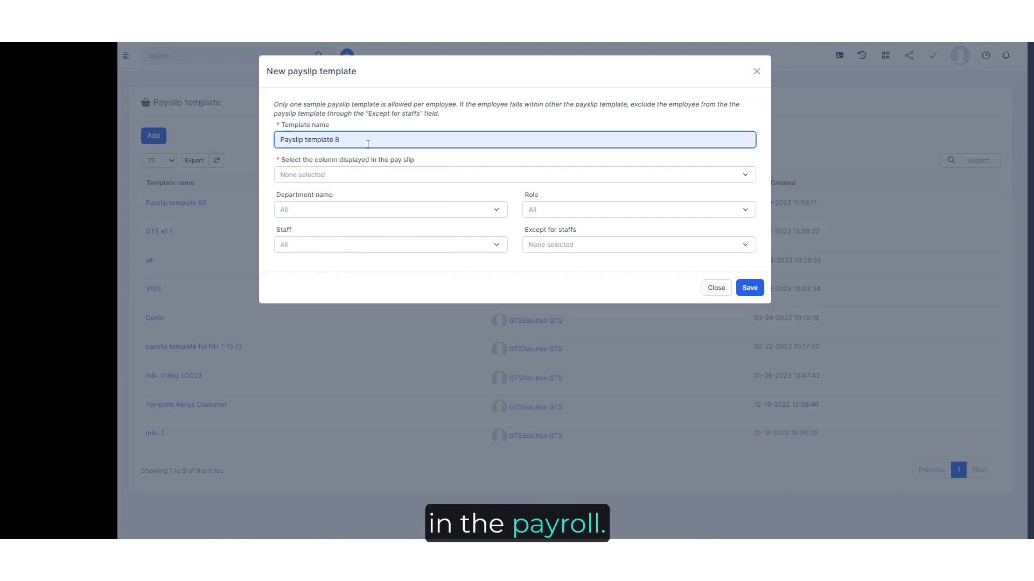
key(BackSpace)
text(for)
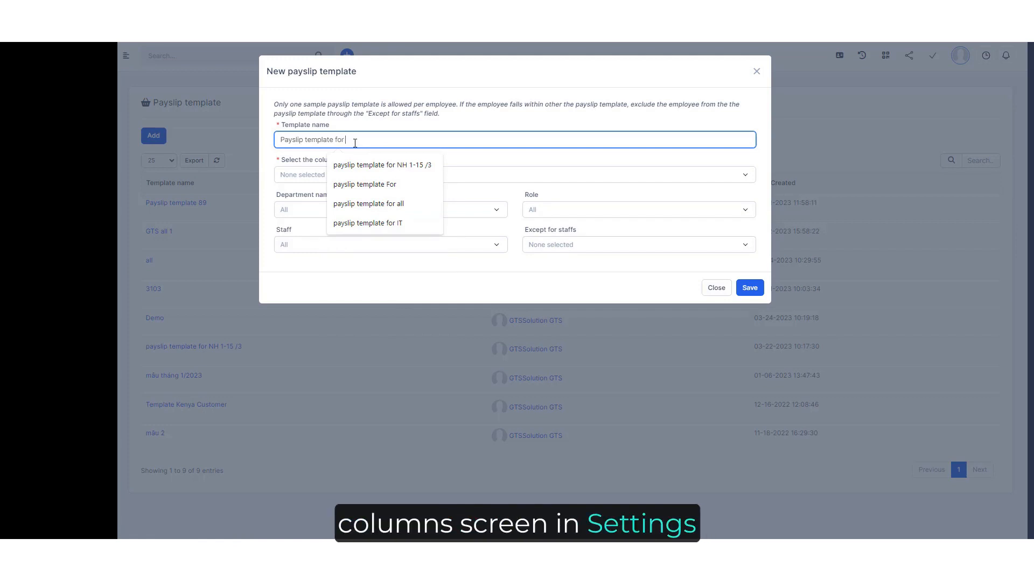
text( 1)
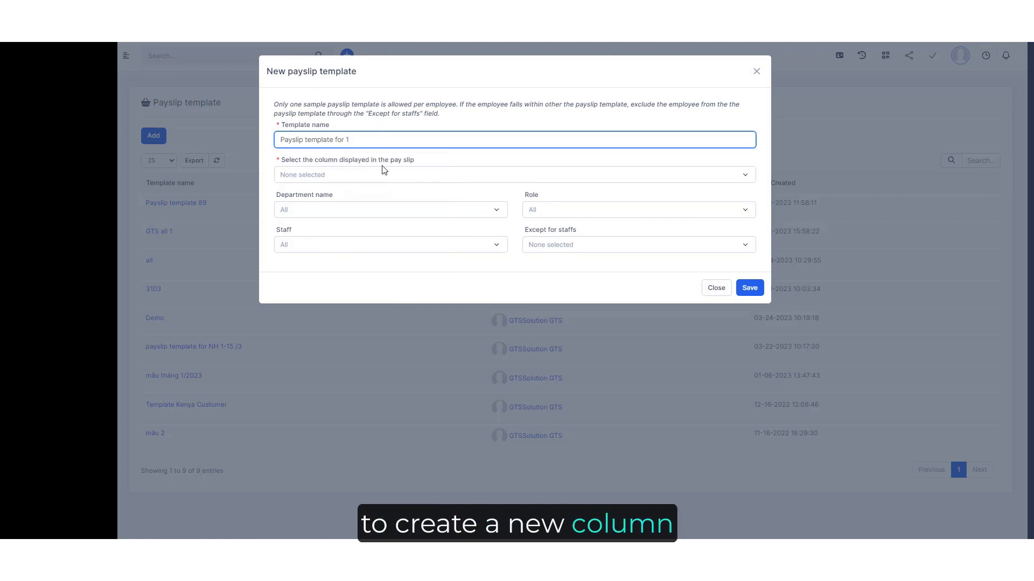
Step: Include the Staff ID, Employee Name, Deparment Name and Standard Working Time columns in the payslip
click(362, 177)
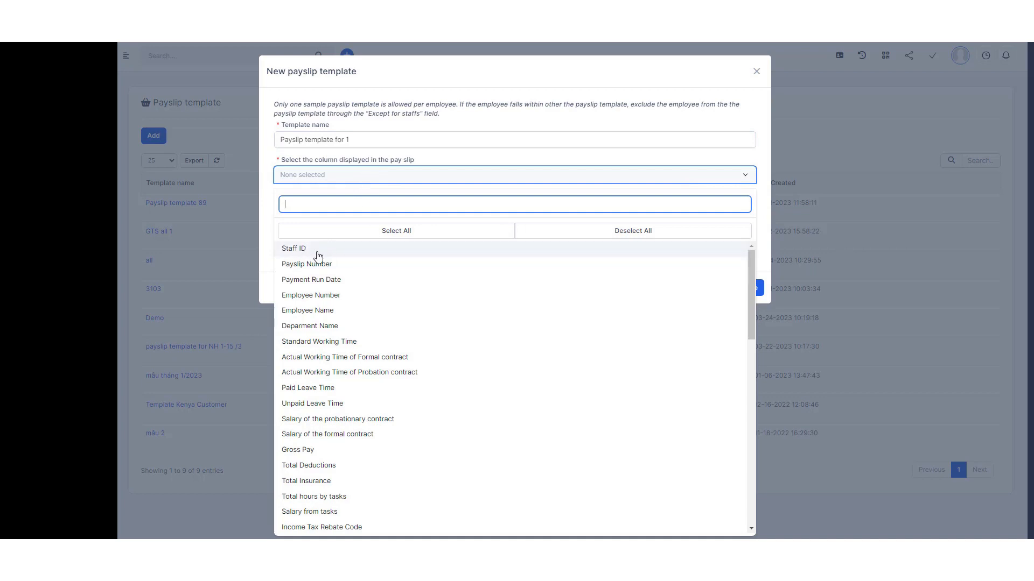
click(316, 253)
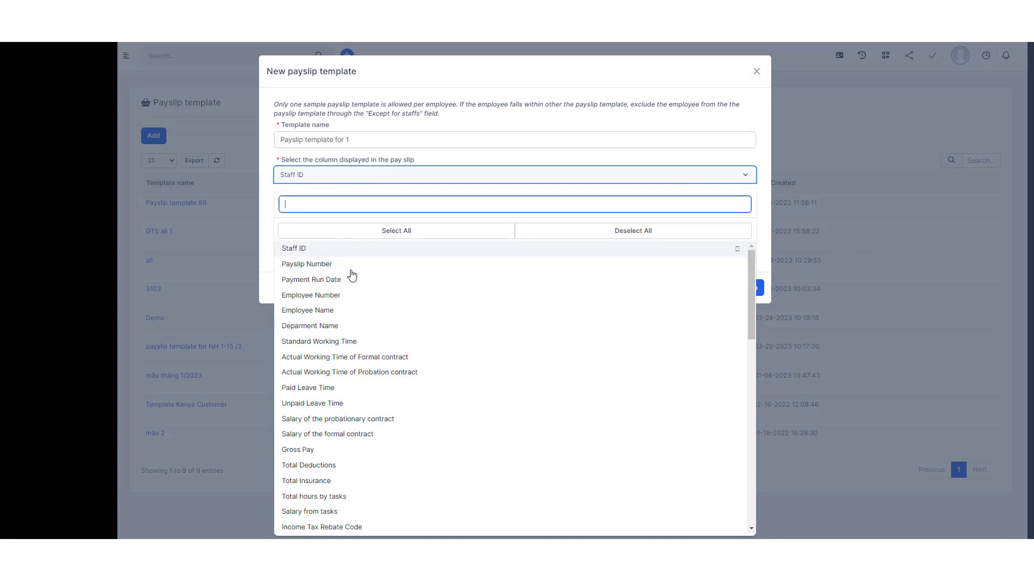
click(344, 311)
click(345, 327)
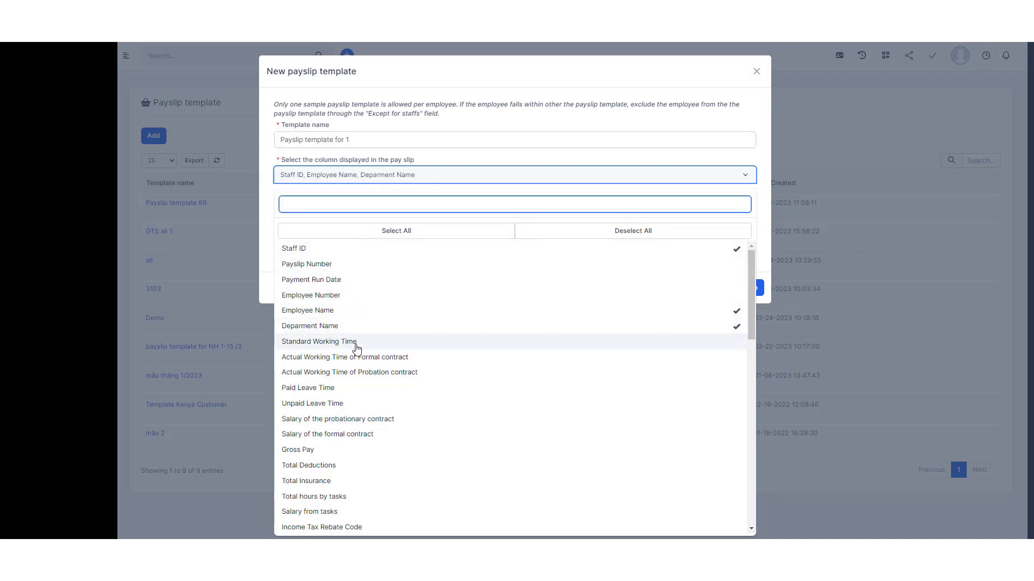
click(358, 348)
Step: Add both Actual Working Time columns and the leave, contract salary, pay, deduction, insurance, task, tax rebate and allowance columns to the payslip
scroll(383, 364, down, 1)
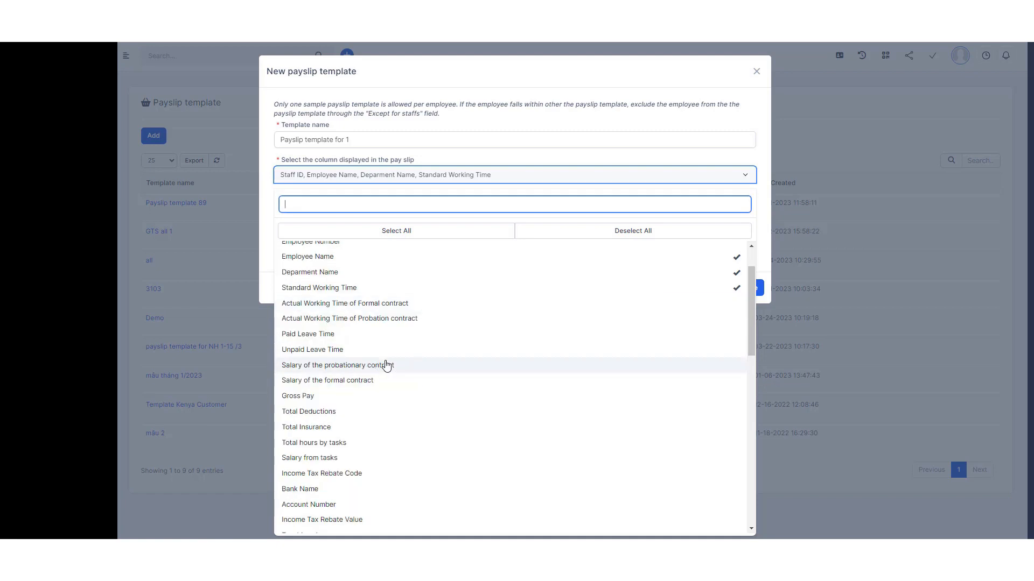
click(399, 306)
click(399, 320)
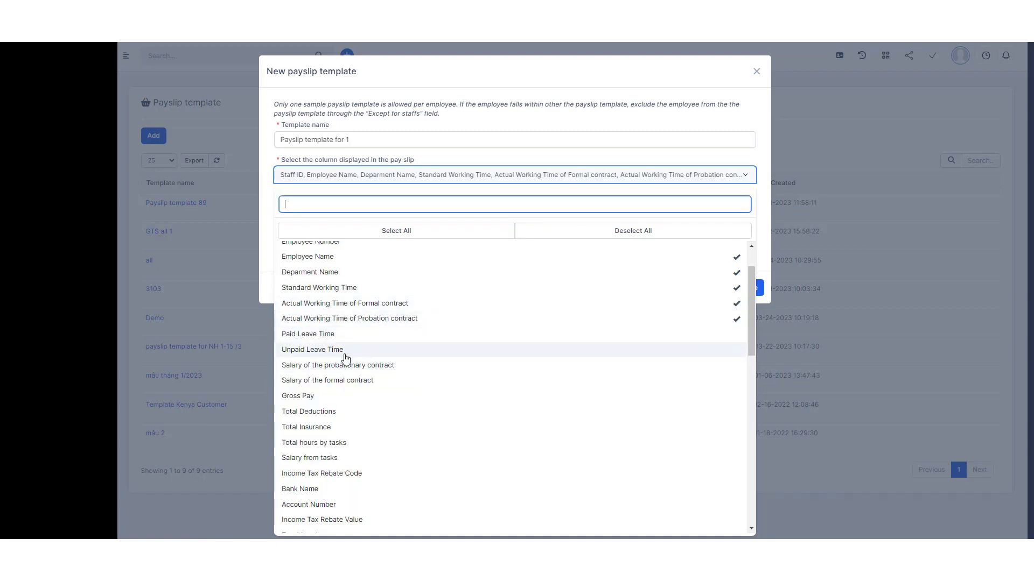
scroll(468, 443, down, 10)
scroll(433, 418, up, 3)
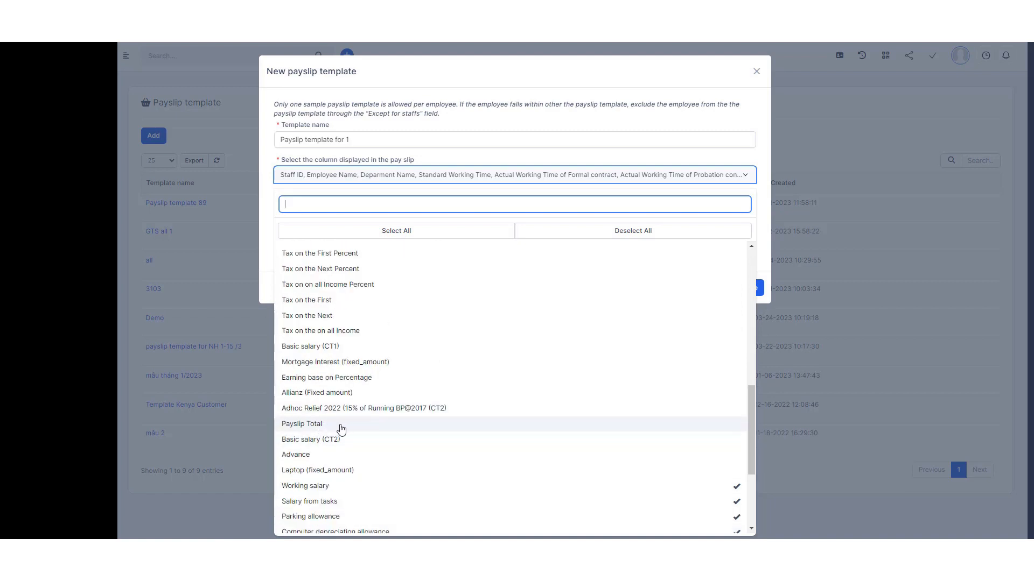
scroll(335, 433, up, 8)
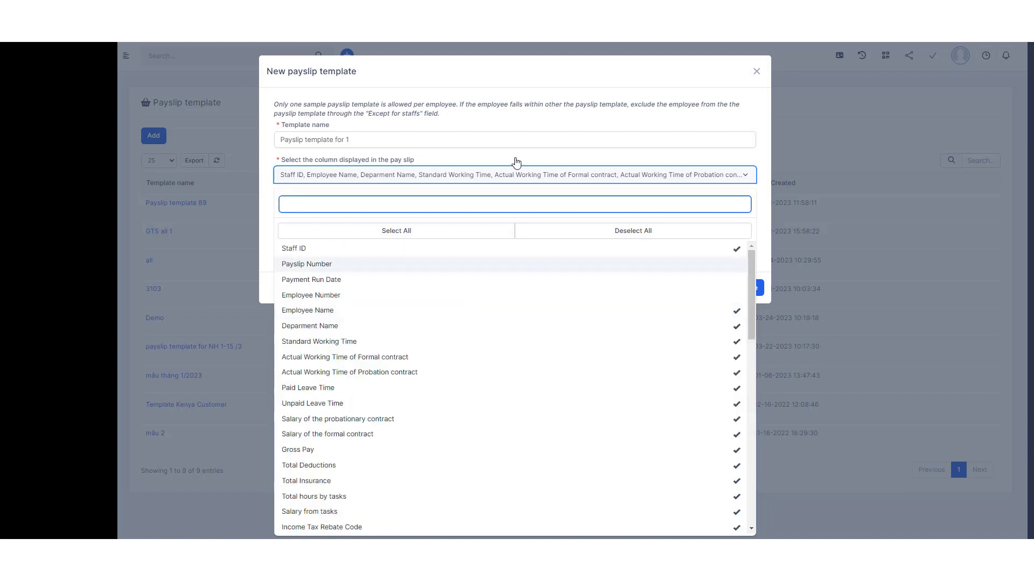
click(567, 83)
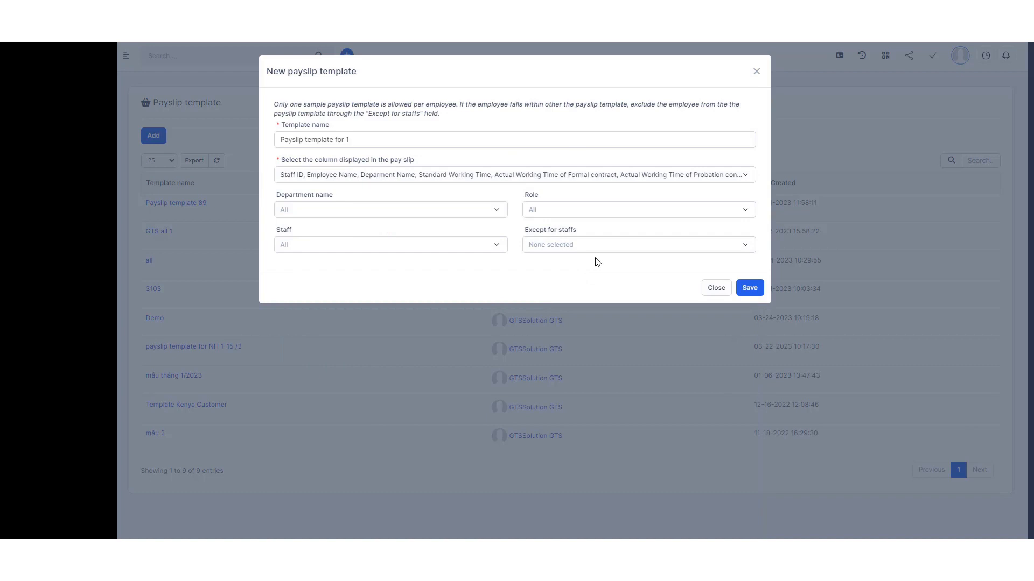
Step: Assign the template only to the staff member listed directly after GTSSolution GTS, keeping all departments, and save it
click(337, 213)
click(403, 193)
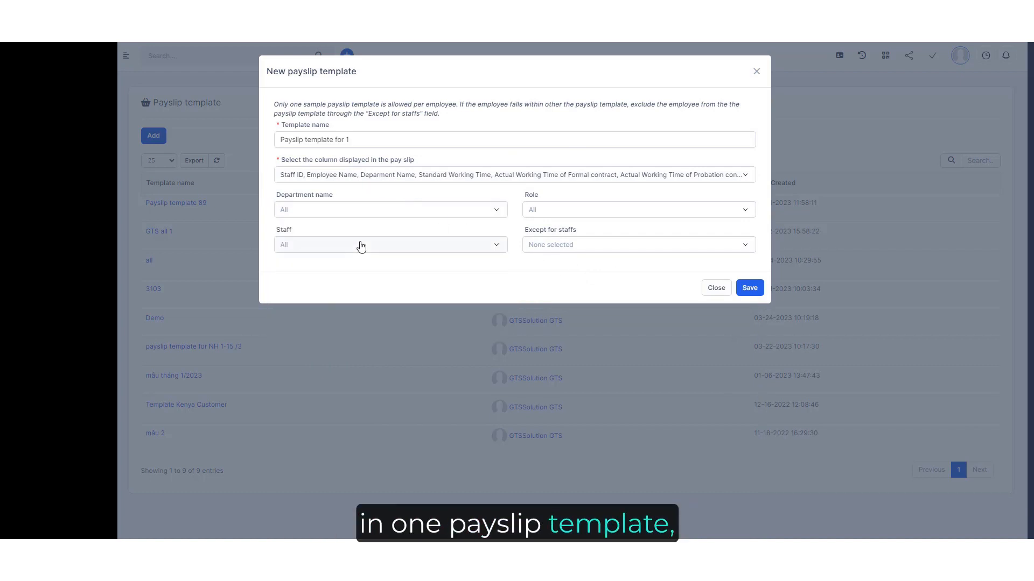
click(357, 245)
click(350, 427)
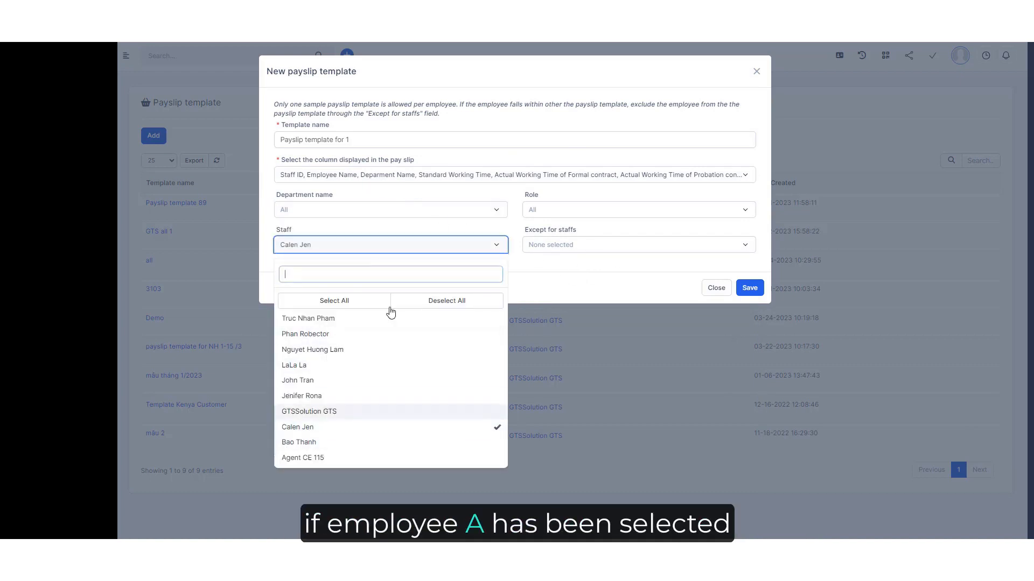
click(481, 227)
click(749, 288)
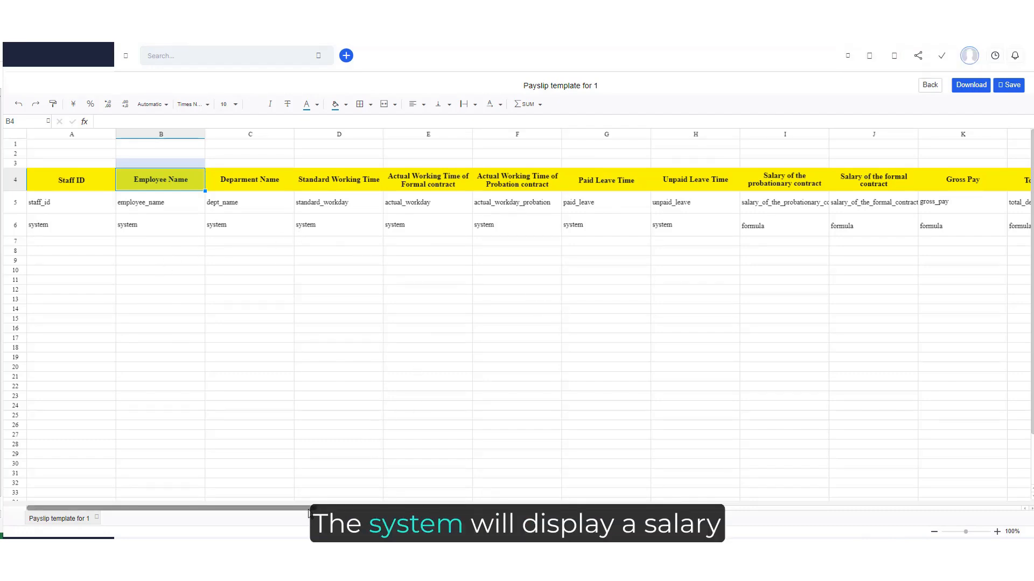
Step: Set the Working salary formula in Z6 to =AL6/D6*E6
drag(299, 508, 870, 458)
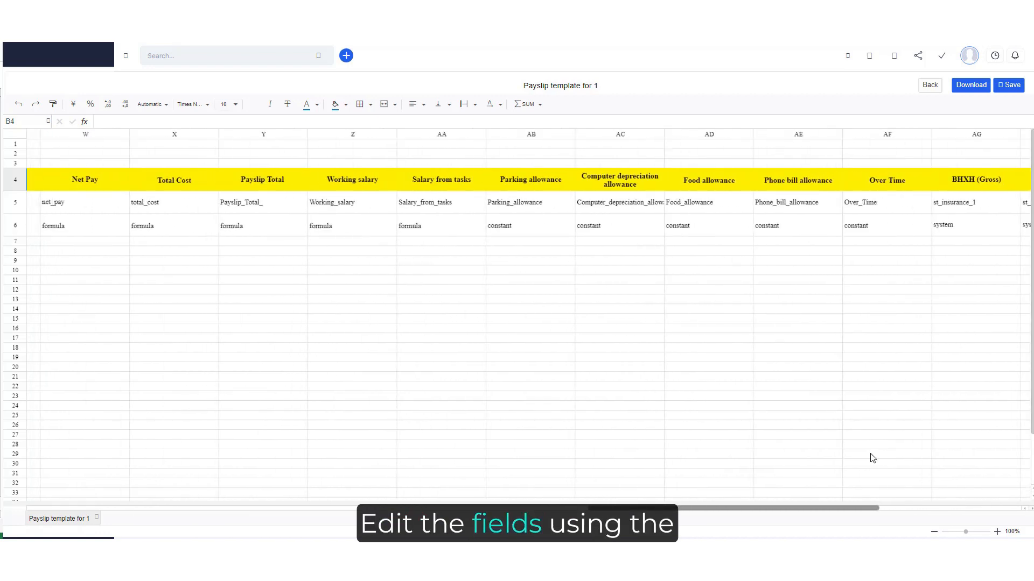
click(360, 228)
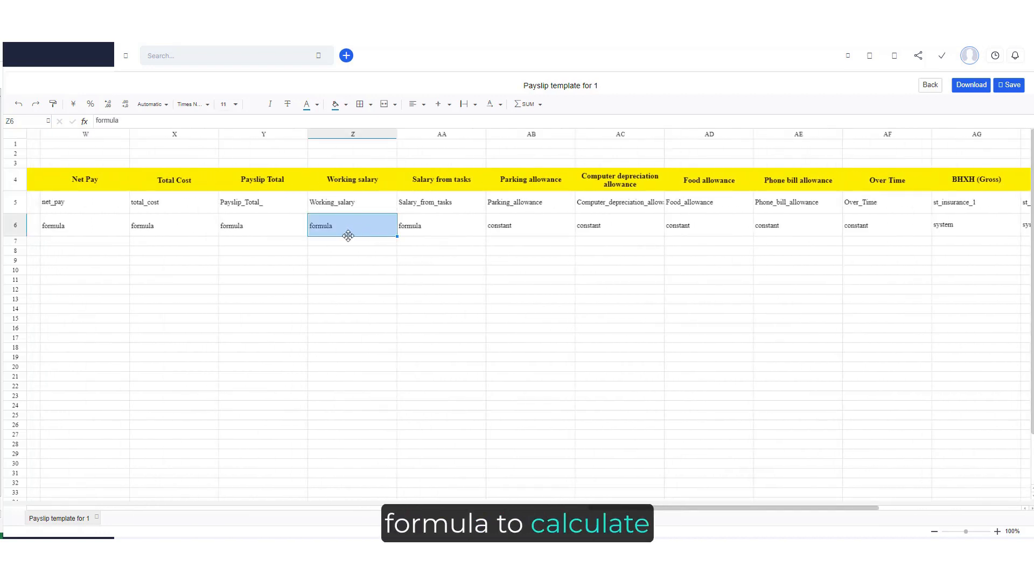
text(=)
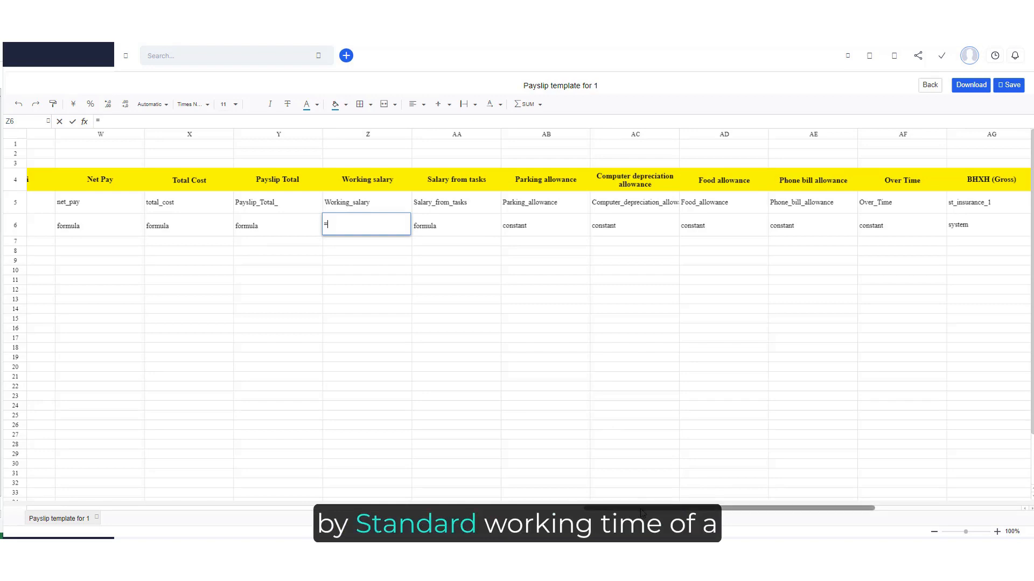
drag(625, 514, 802, 491)
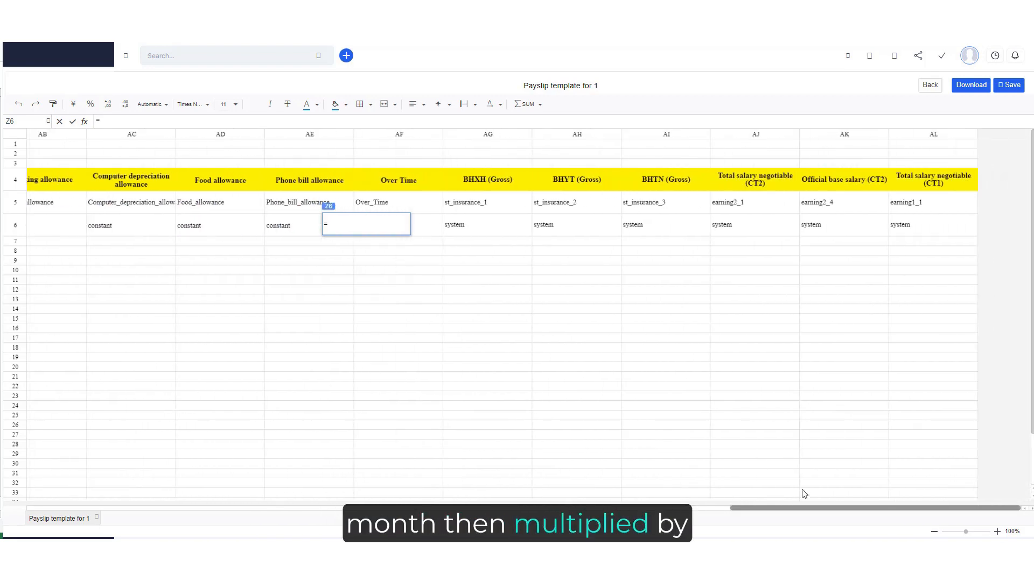
click(917, 226)
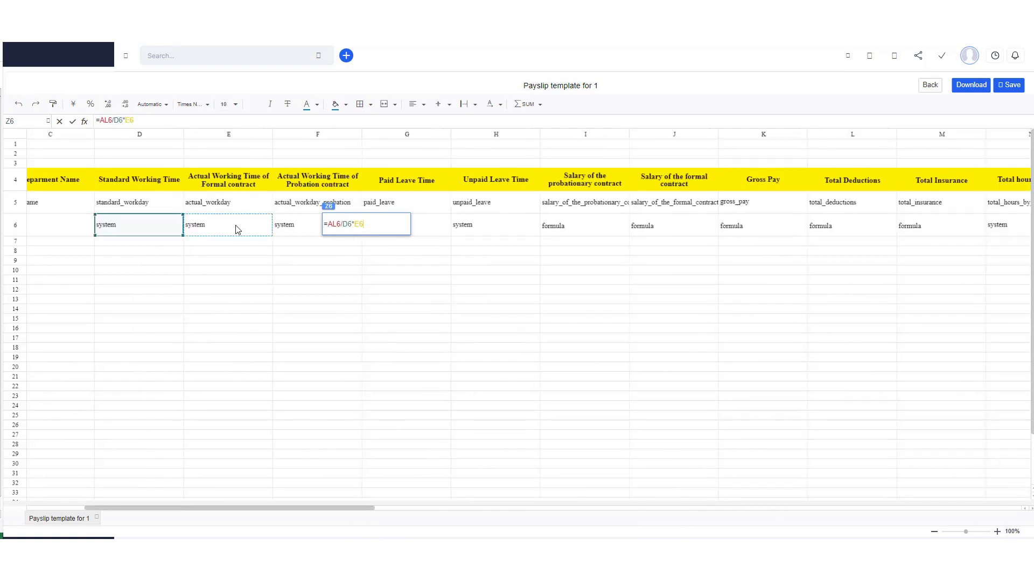
key(Return)
Step: Set the Salary from tasks formula in AA6 to =N6*45000
click(720, 235)
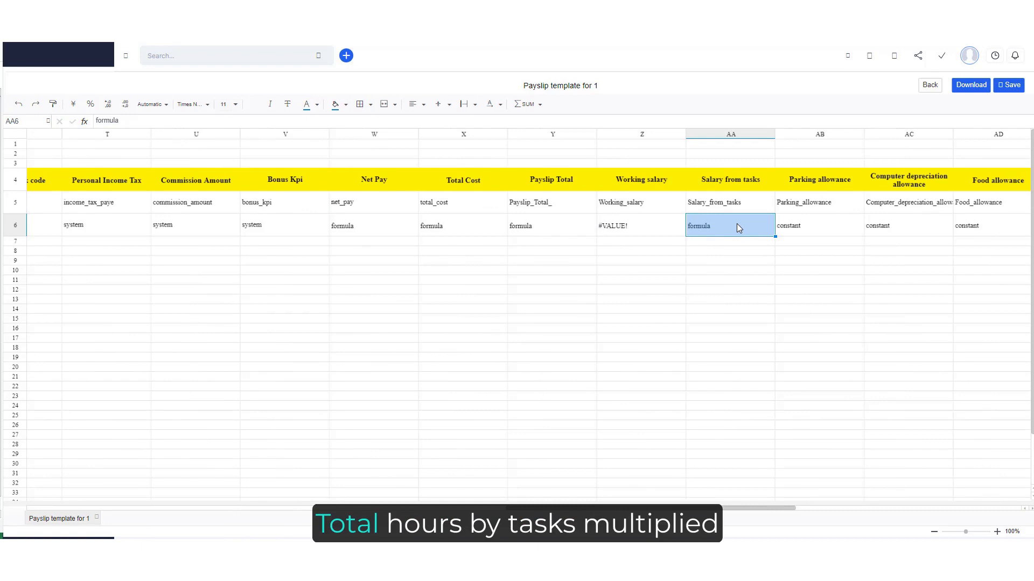
text(=)
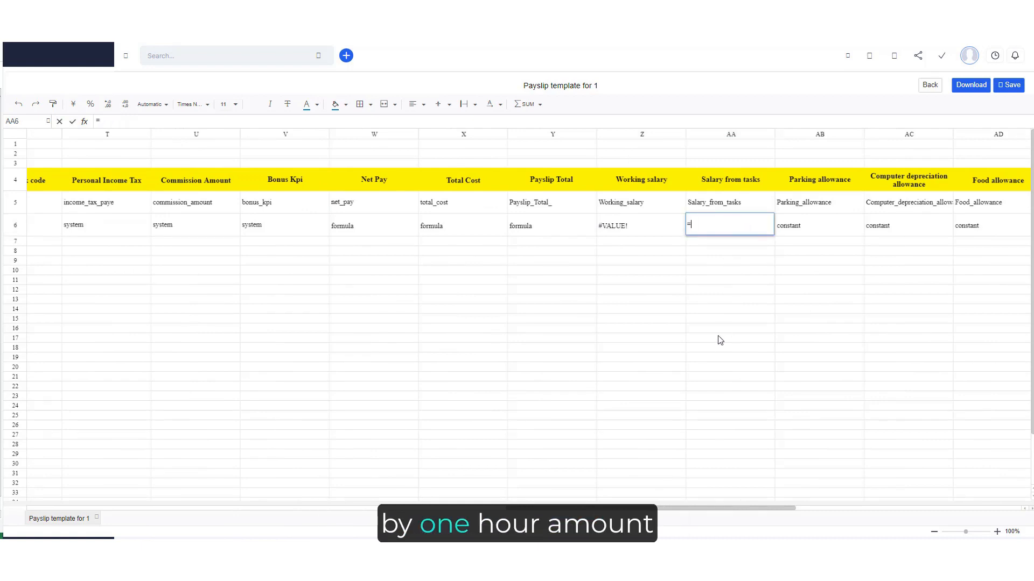
drag(686, 509, 659, 509)
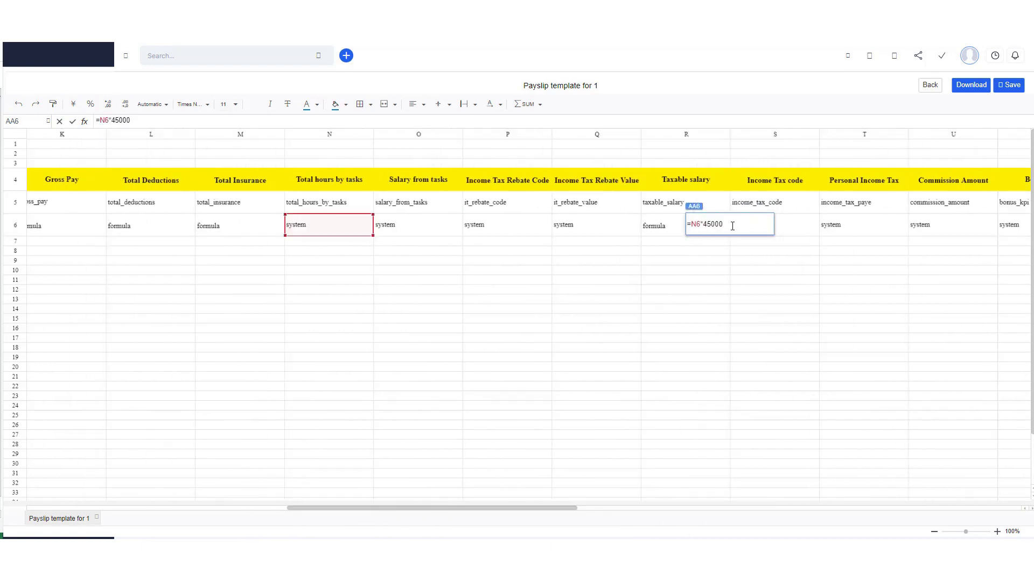
key(Return)
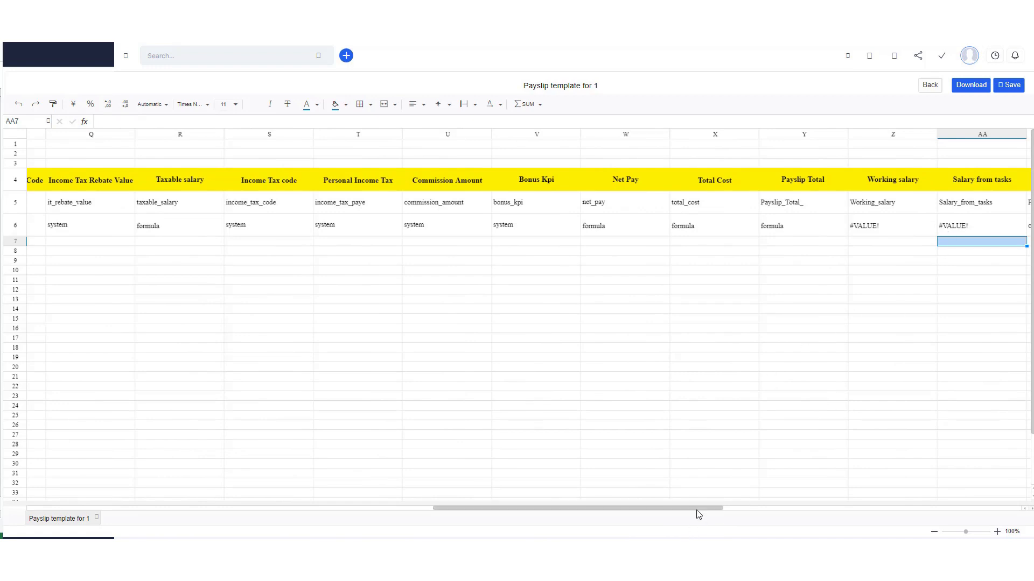
Step: Enter row 6 constants: Parking allowance 50000, Computer depreciation allowance 200000, Food allowance 730000, Phone bill allowance 1000000 and Over Time 500000
drag(696, 511, 796, 511)
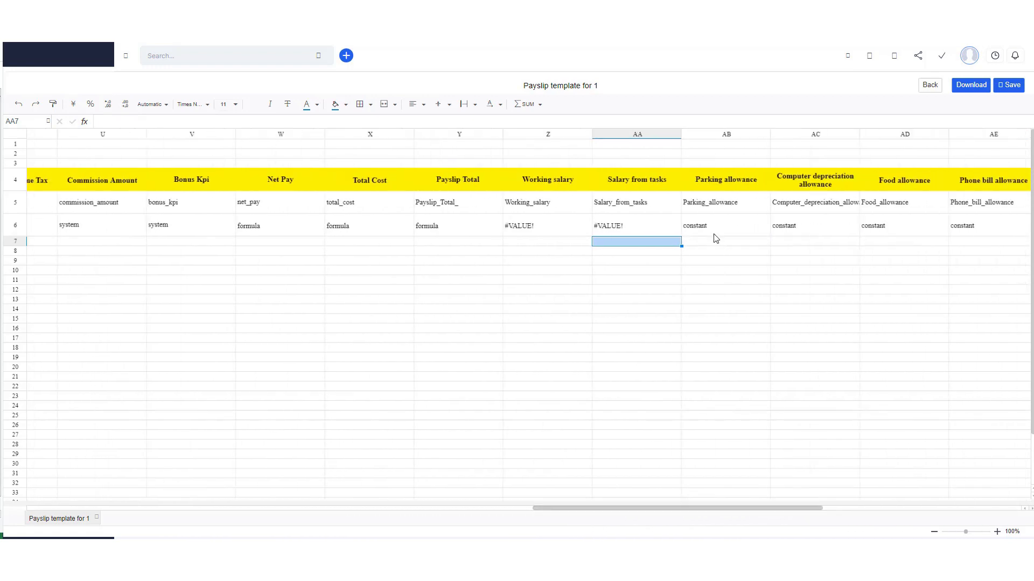
click(646, 221)
click(278, 224)
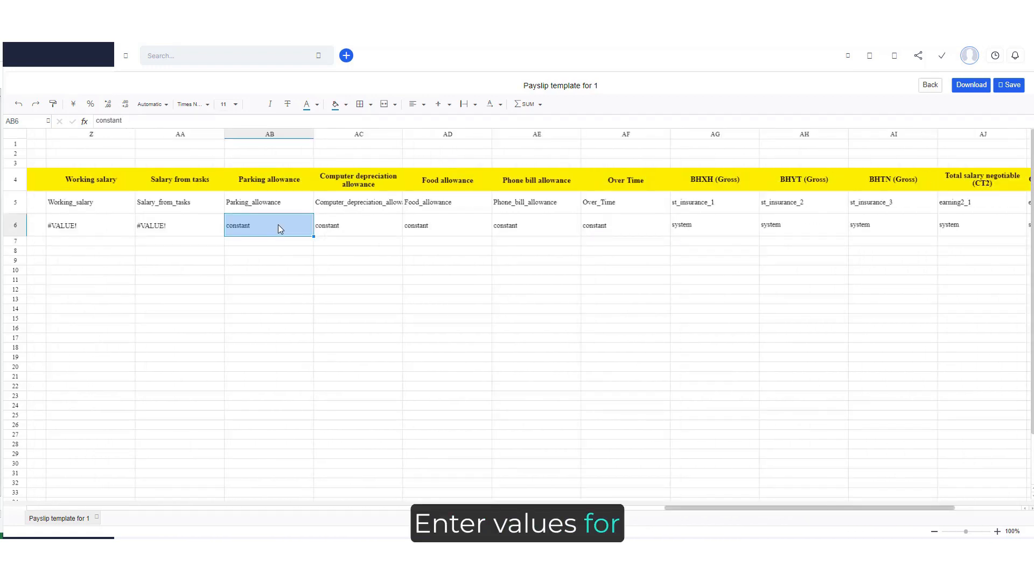
text(50000)
click(350, 225)
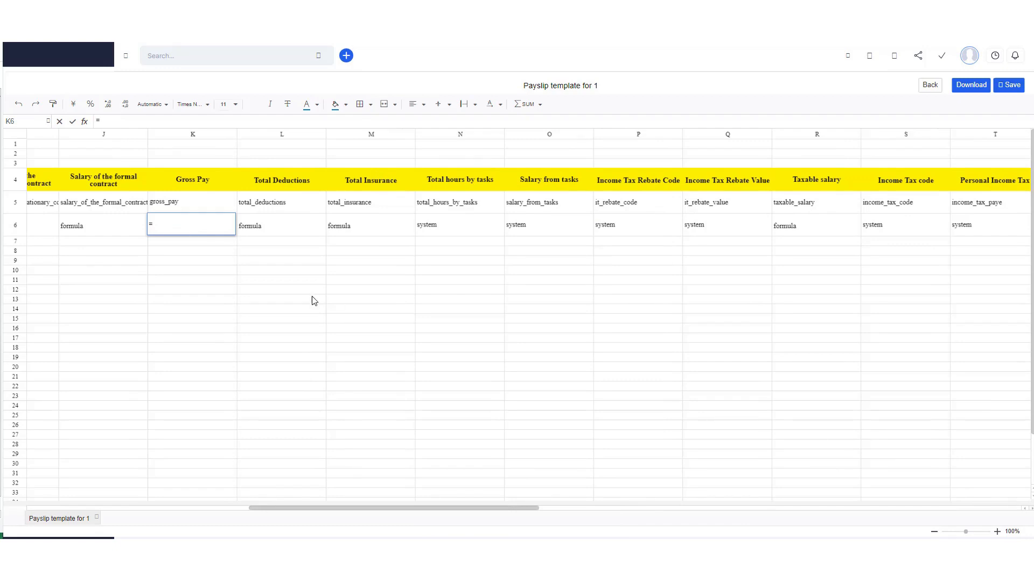
Step: Set the Gross Pay formula in K6 to =Z6+AA6+AB6+AC6+AD6+AE6+AF6
drag(516, 511, 755, 503)
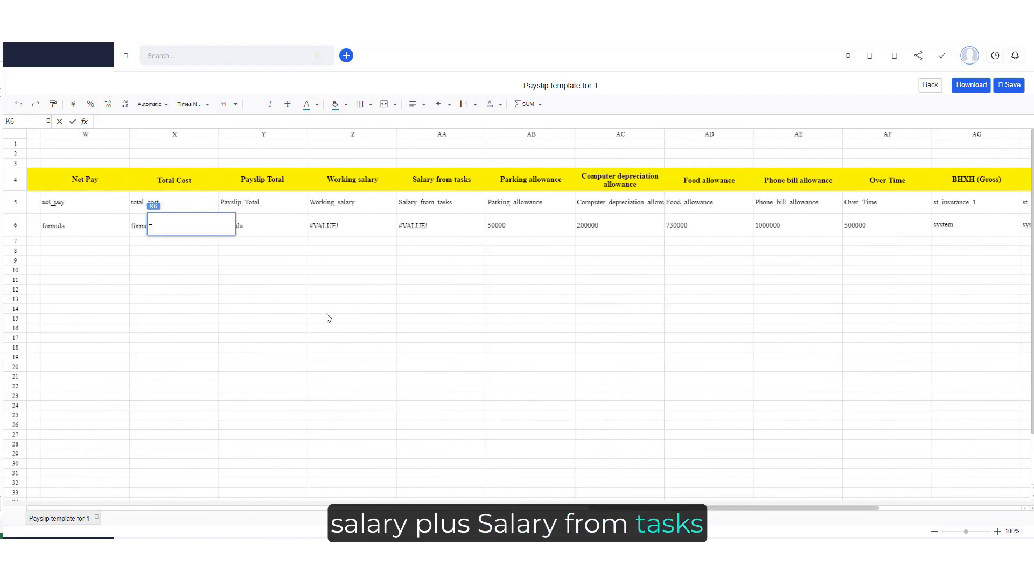
click(346, 227)
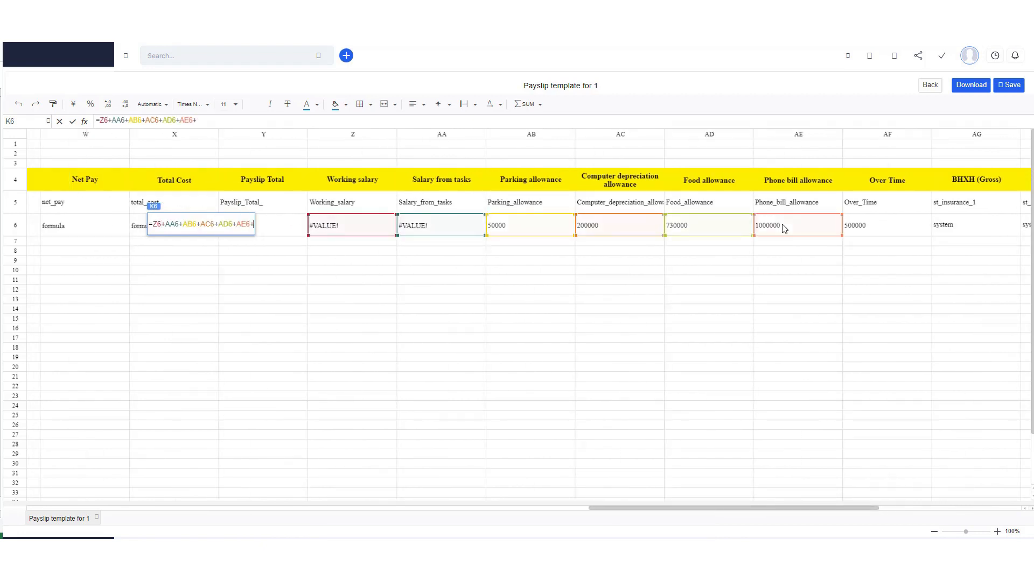
click(863, 227)
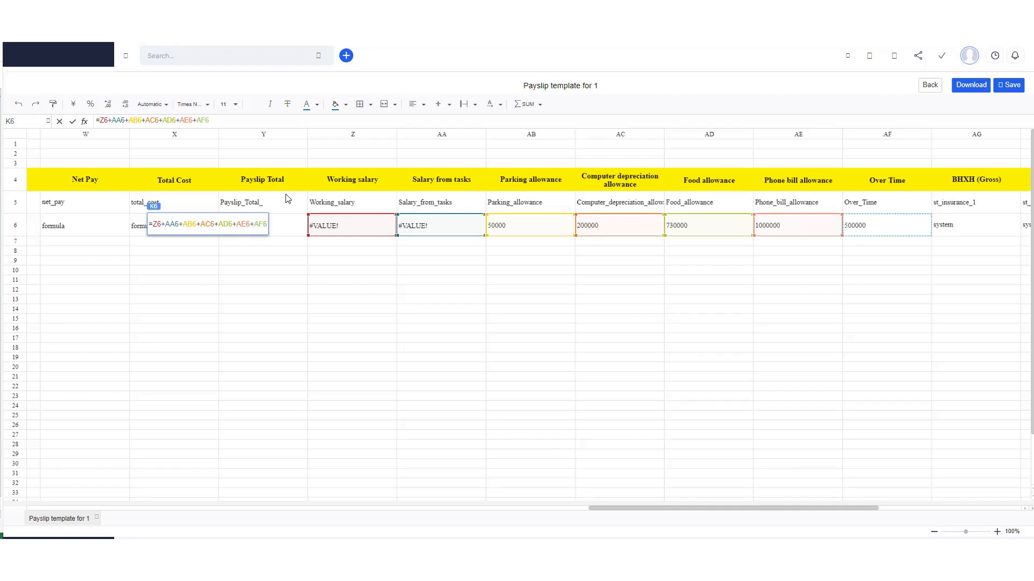
key(Return)
click(89, 226)
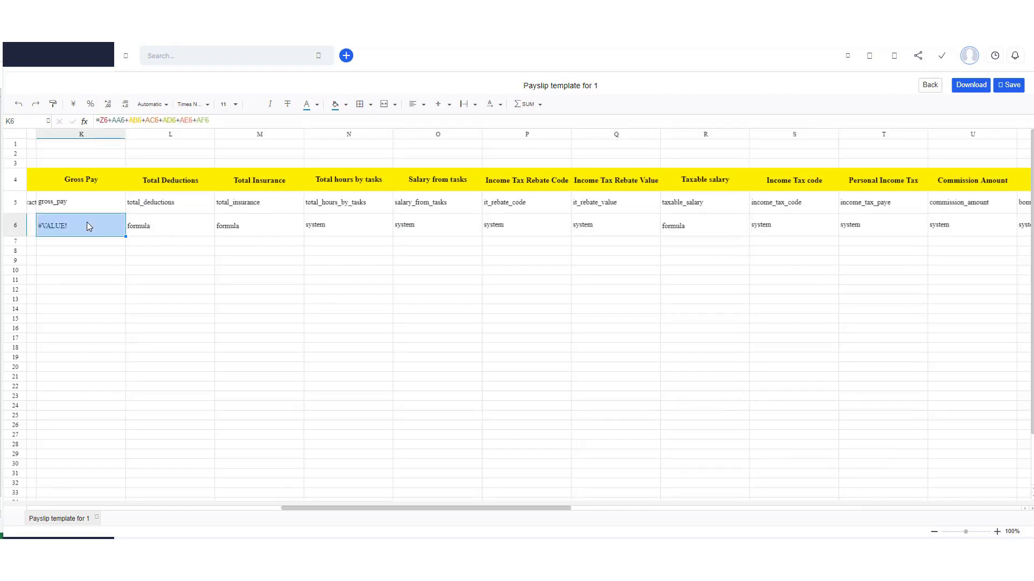
Step: Enter a Taxable salary formula in R6 based on Gross Pay, and a Total Cost formula in X6
text(-)
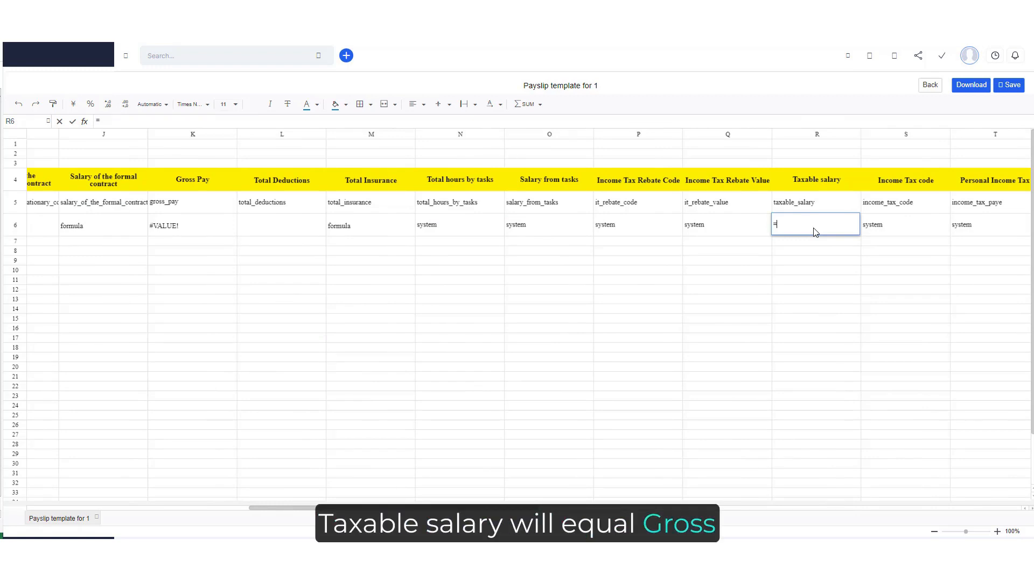
click(193, 233)
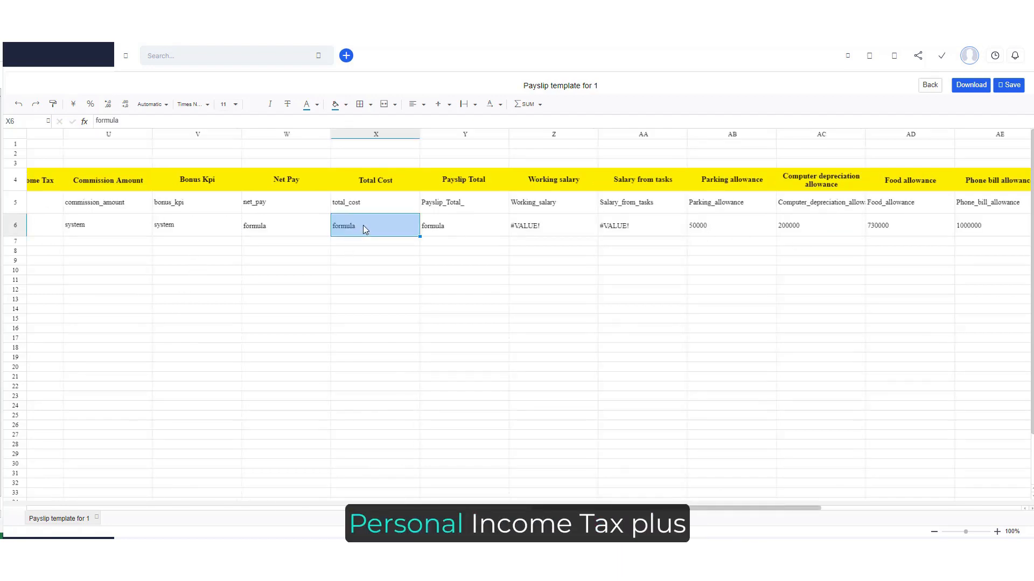
text(=)
scroll(92, 219, left, 5)
click(145, 229)
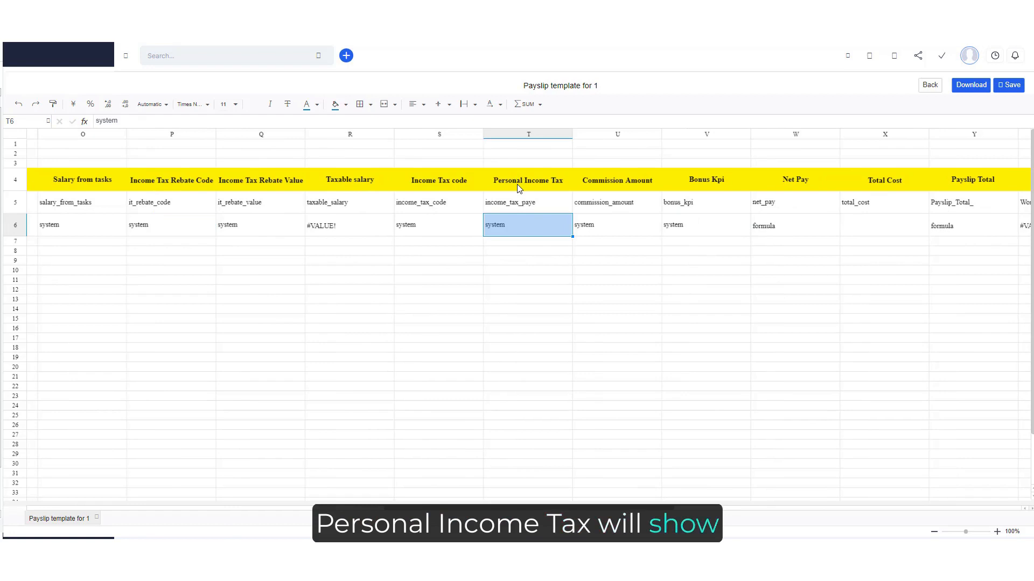
Step: Set the Total Cost formula in X6 to =R6-T6, subtracting Personal Income Tax from Taxable salary
click(520, 185)
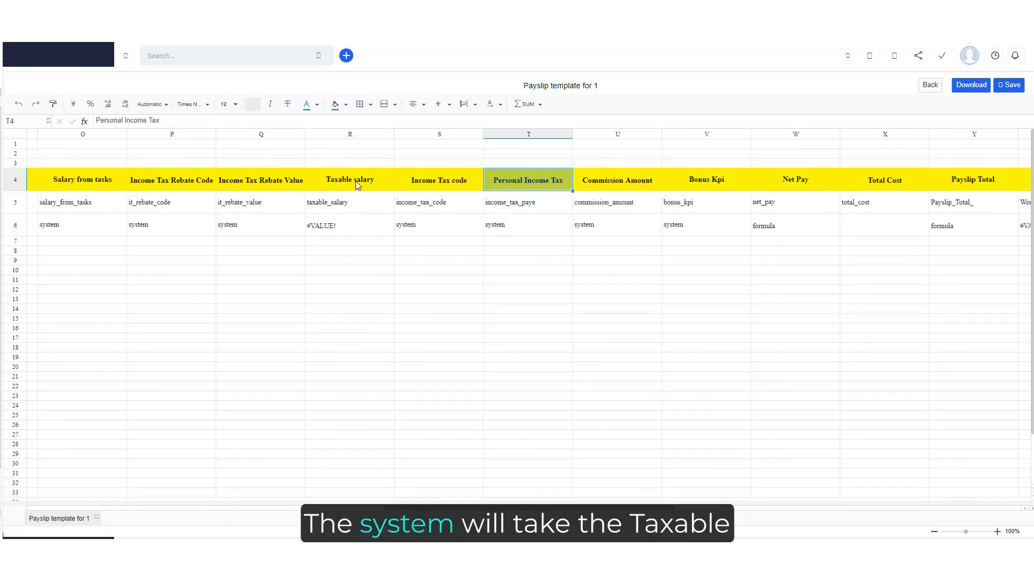
click(323, 224)
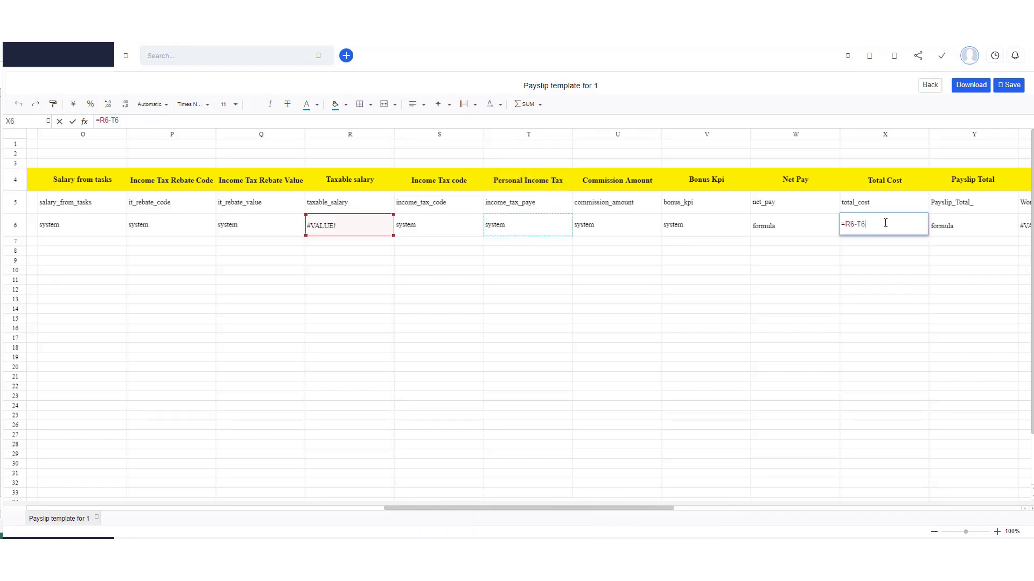
key(Return)
Step: Enter a Net Pay formula in W6 that subtracts Total Insurance from Total Cost
scroll(75, 232, left, 2)
click(75, 232)
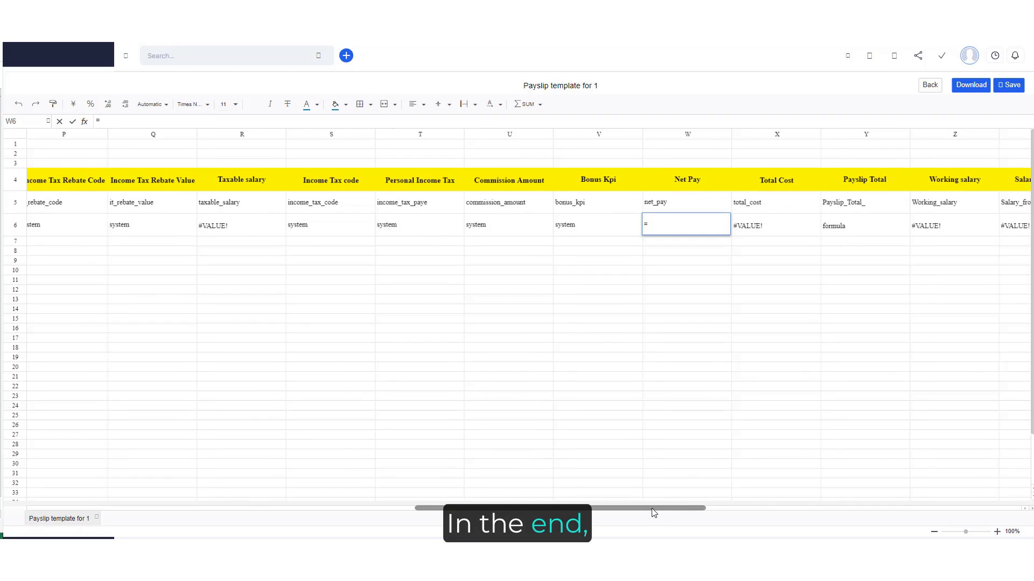
mouse_move(651, 508)
mouse_down()
mouse_move(505, 510)
mouse_move(652, 509)
mouse_up()
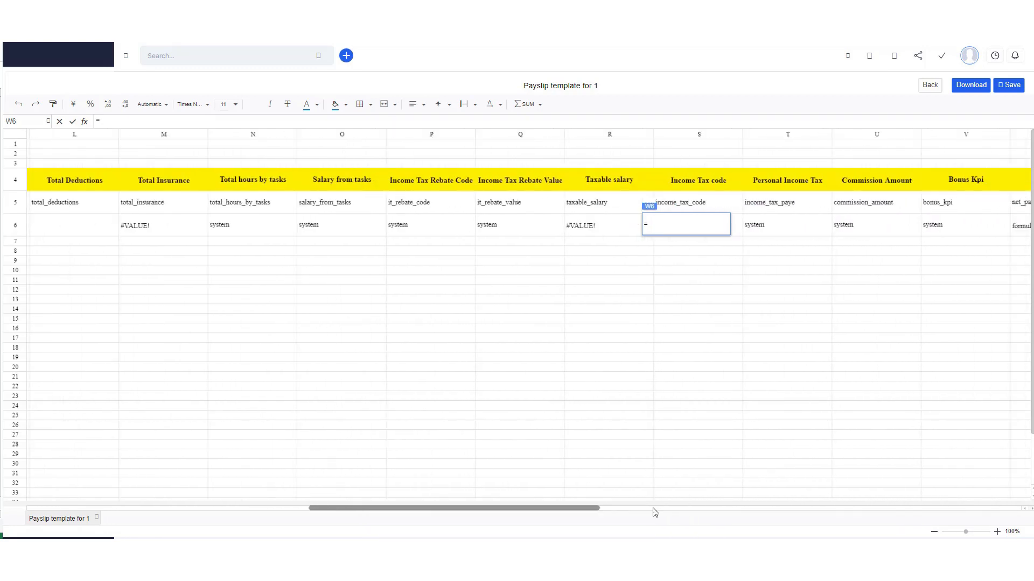
key(Return)
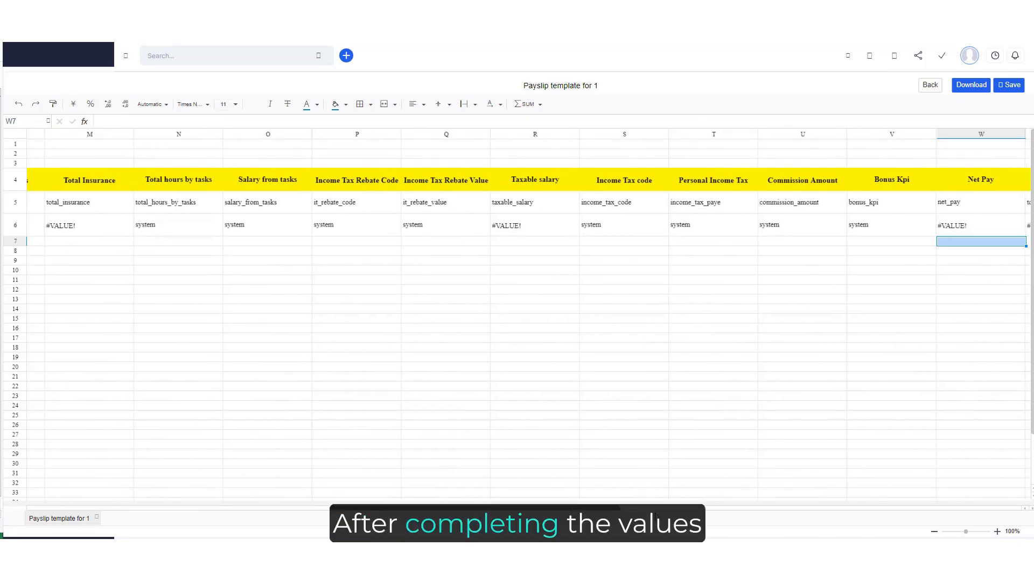
Step: Save the completed payslip template and return to the list of payslip templates
drag(564, 508, 773, 513)
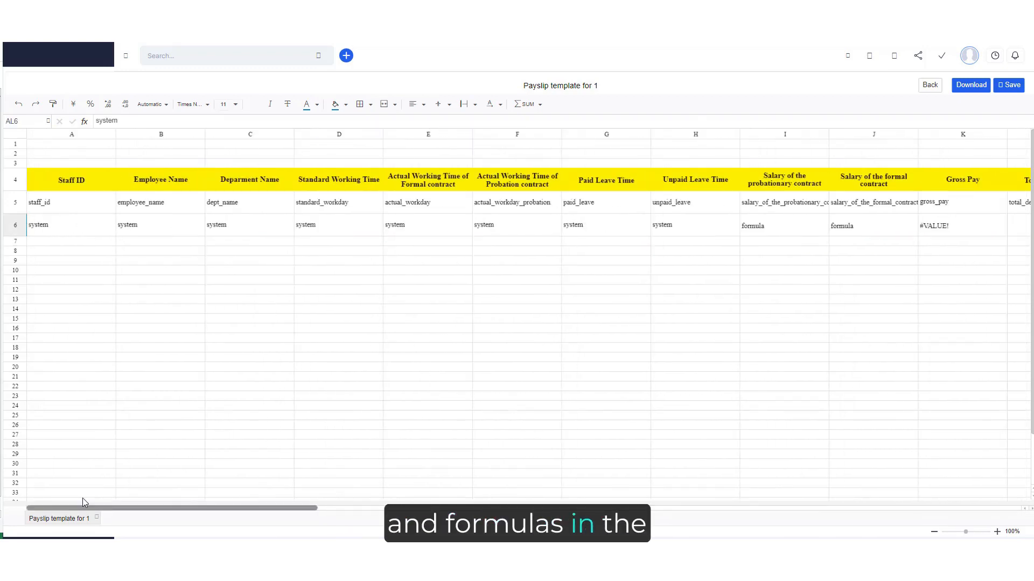
click(1008, 85)
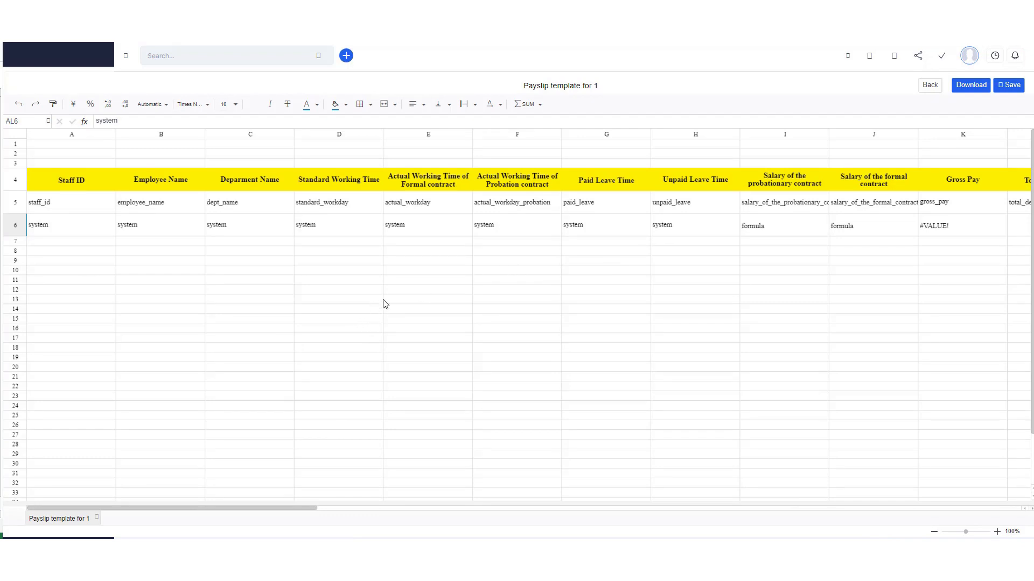
click(933, 90)
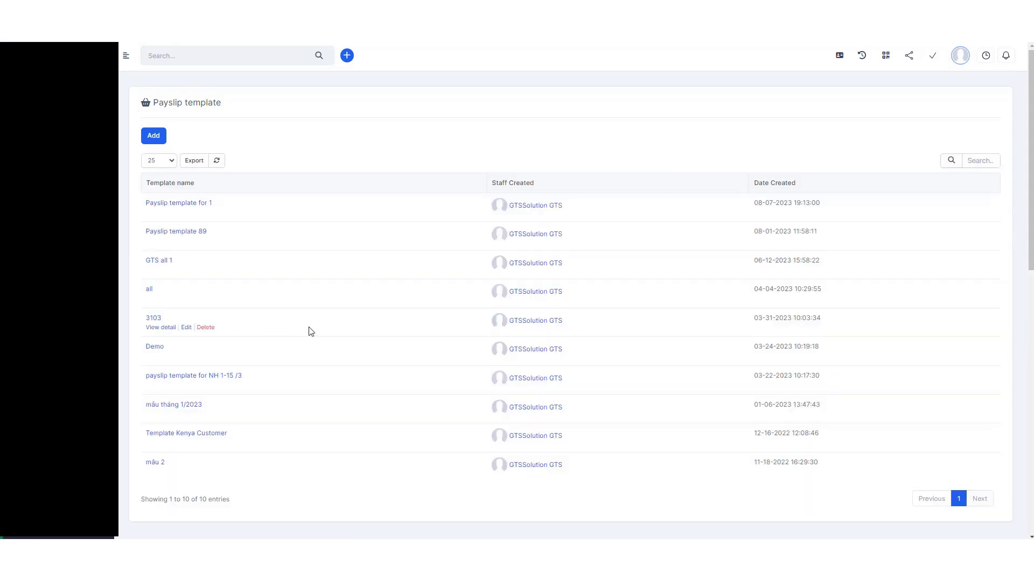
Step: Start a new payslip from the Payslips page for August 2023 with the time range 2023-08-01 to 2023-08-31
scroll(571, 291, down, 7)
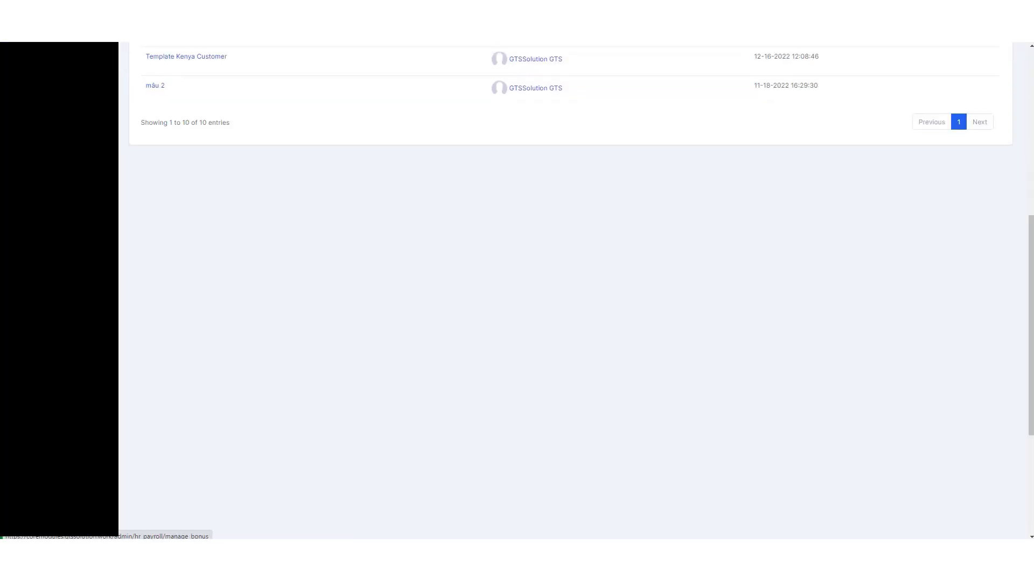
click(59, 323)
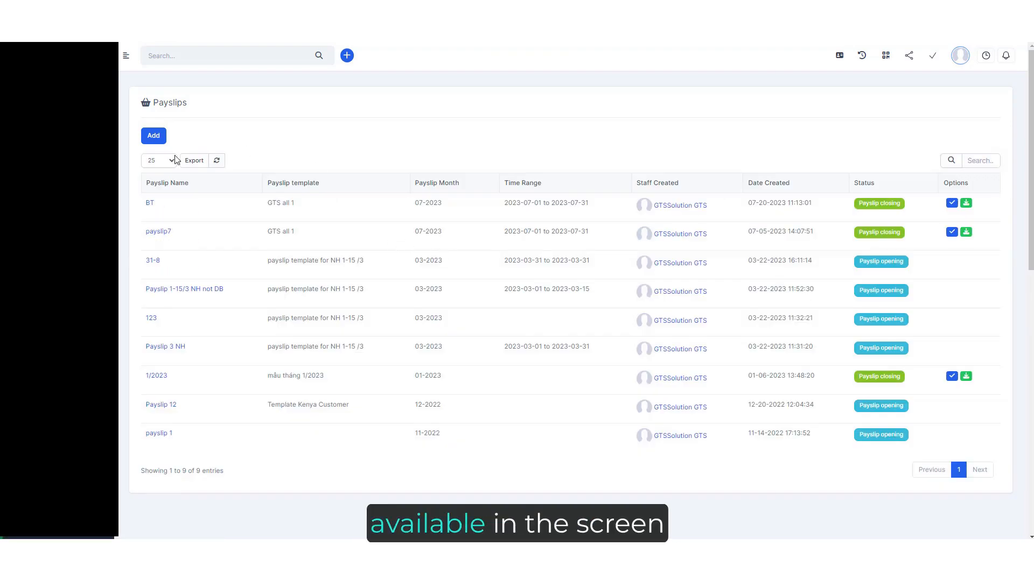
click(164, 141)
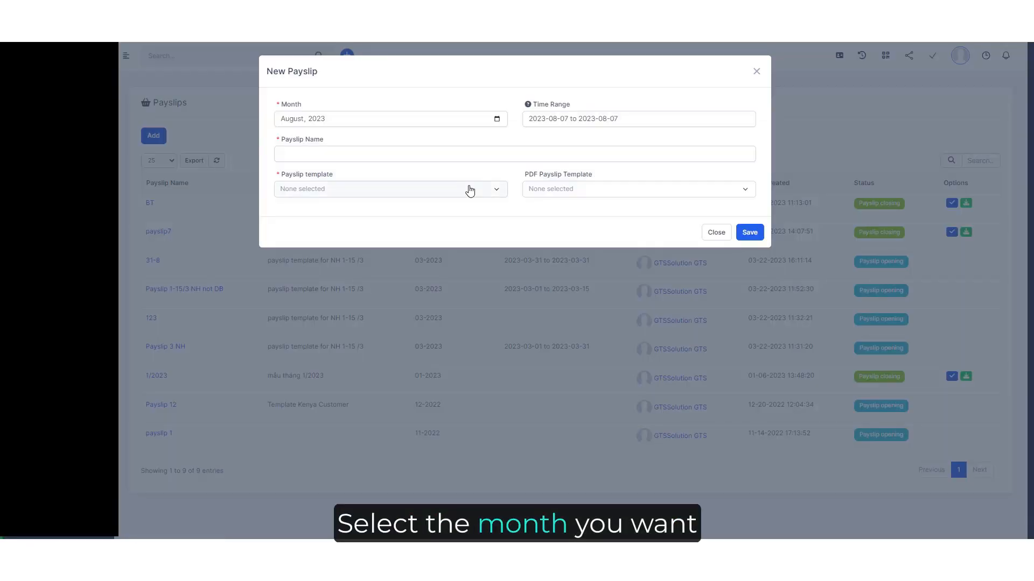
click(613, 121)
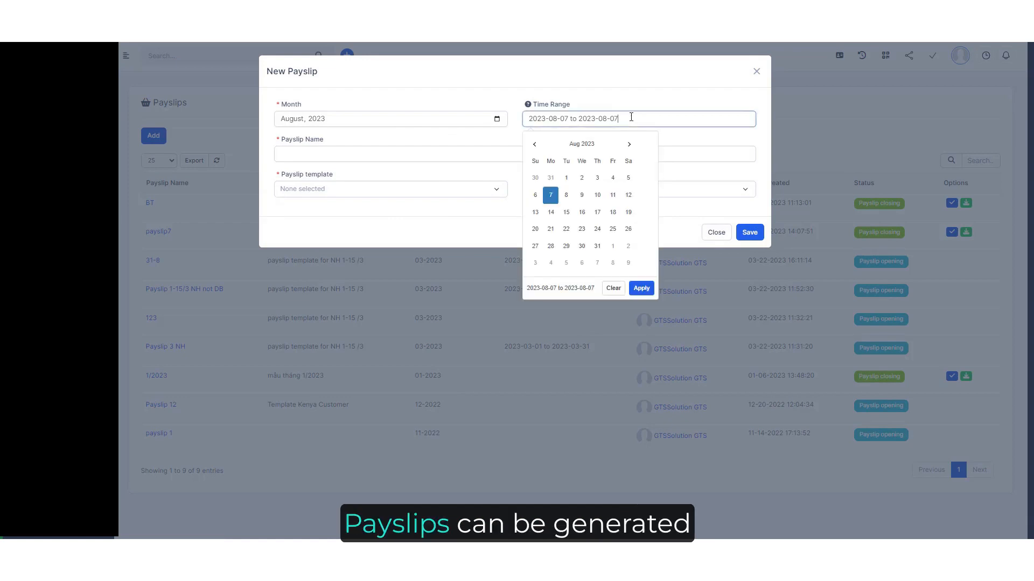
click(566, 178)
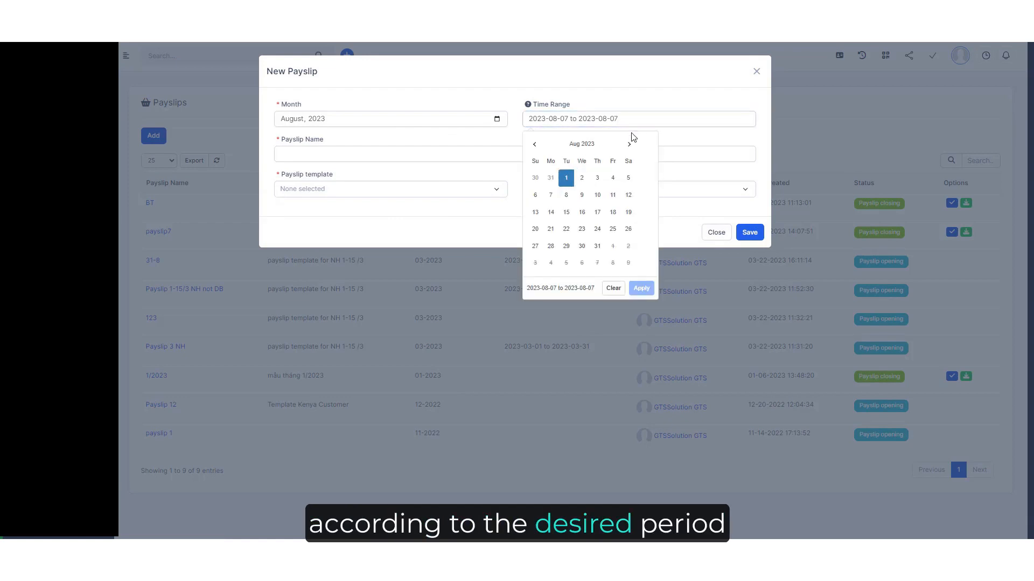
click(597, 247)
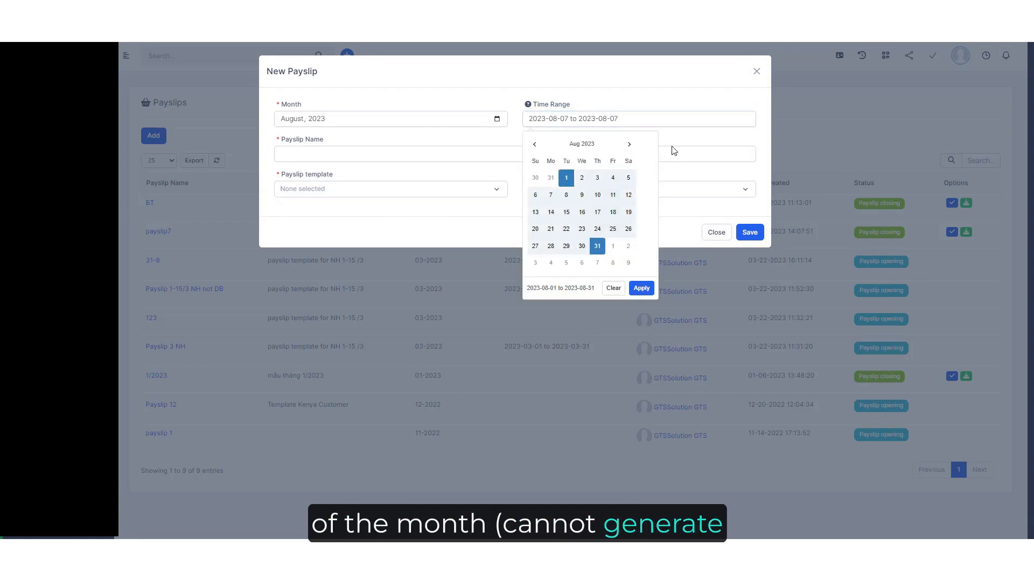
click(674, 103)
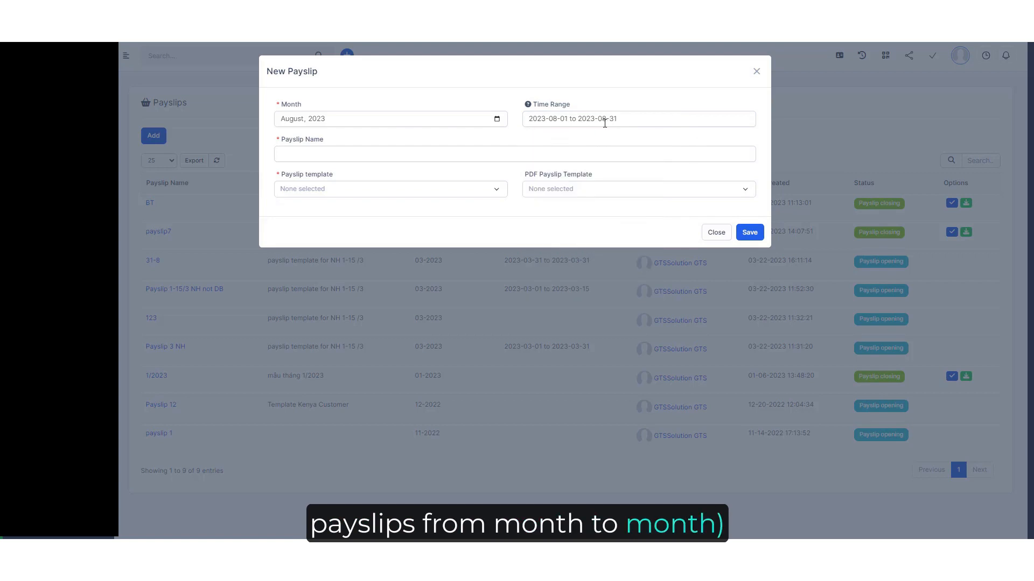
Step: Name the payslip "Payslip for 1", assign the template "Payslip template for 1" and save it
click(291, 159)
text(Payslip for 1)
click(377, 192)
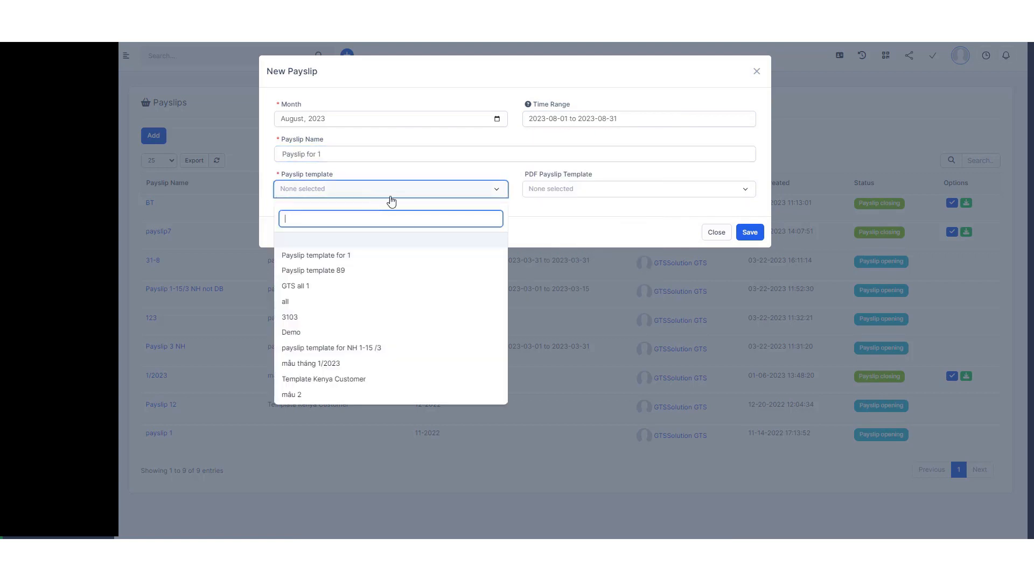
click(348, 258)
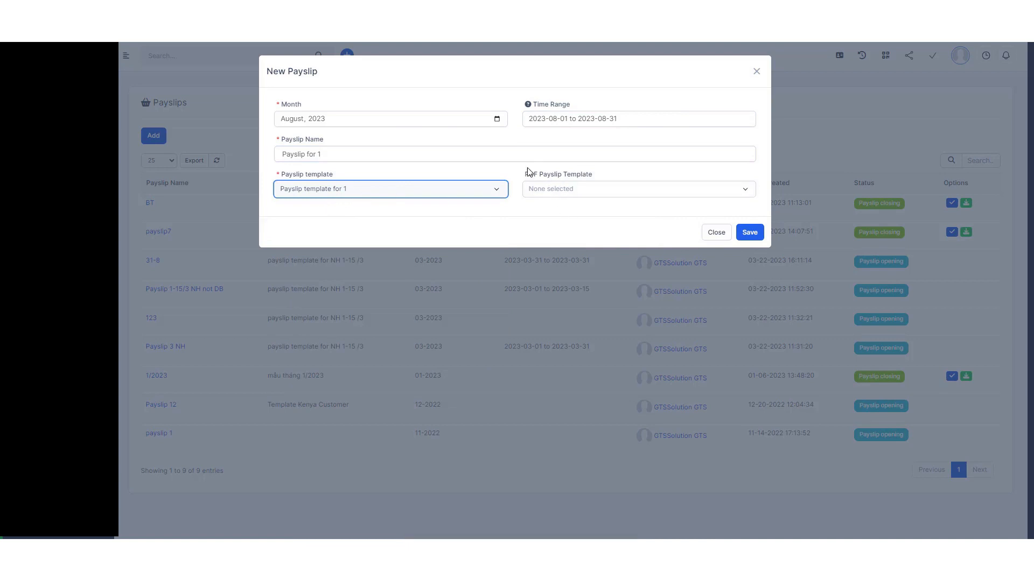
drag(523, 175, 595, 175)
click(535, 182)
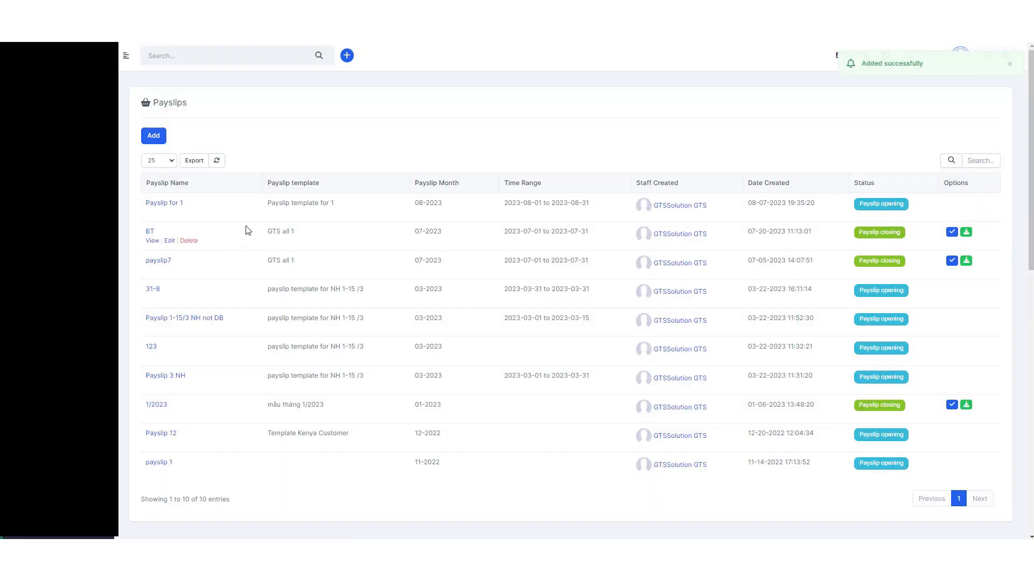
Step: View Payslip for 1 and examine the employee's calculated values in row 6 through Total salary negotiable (CT1) in column AL
mouse_move(169, 211)
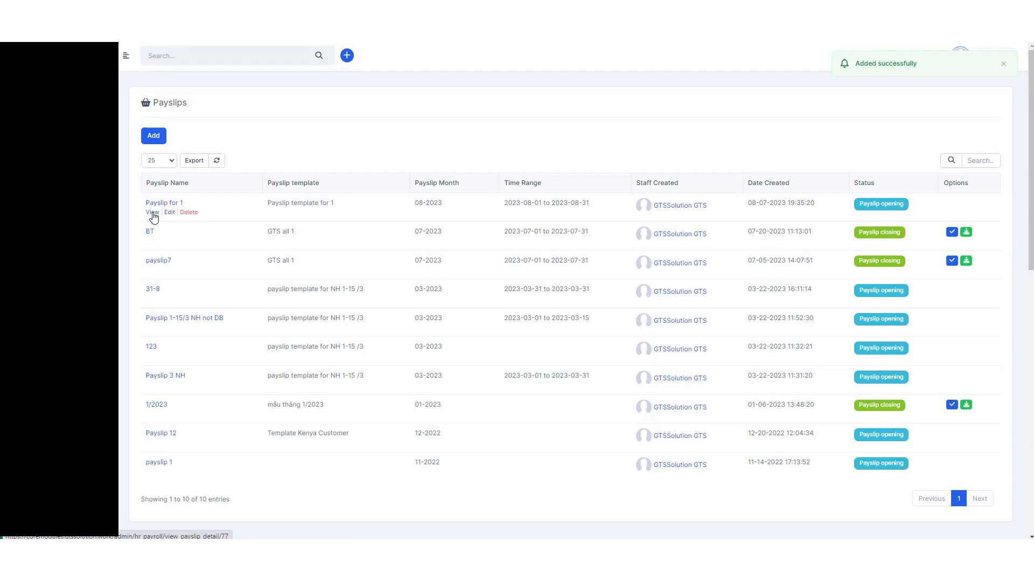
click(153, 212)
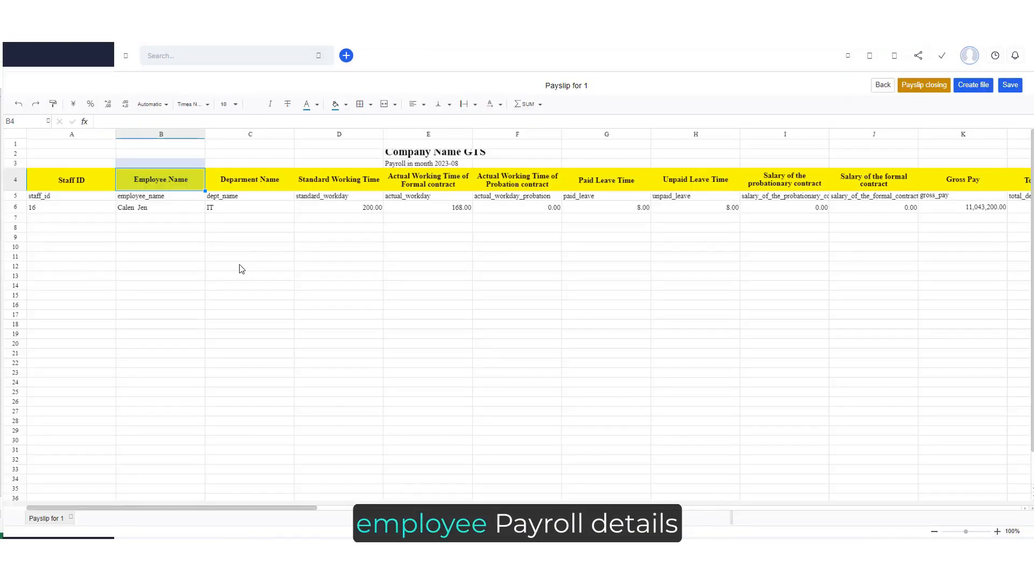
click(218, 212)
click(374, 208)
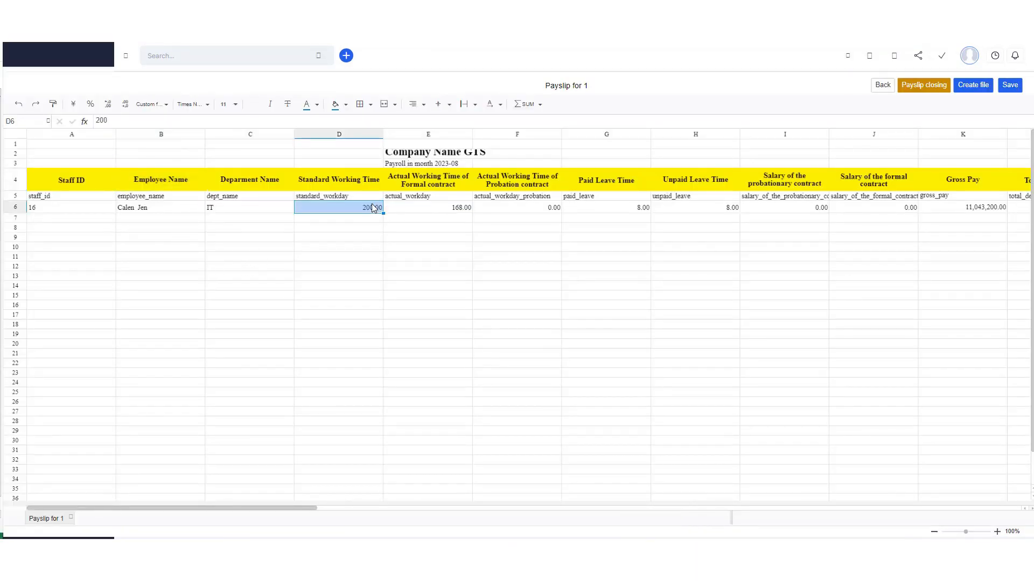
key(Tab)
key(Tab)
key(Tab)
key(Tab)
key(Tab)
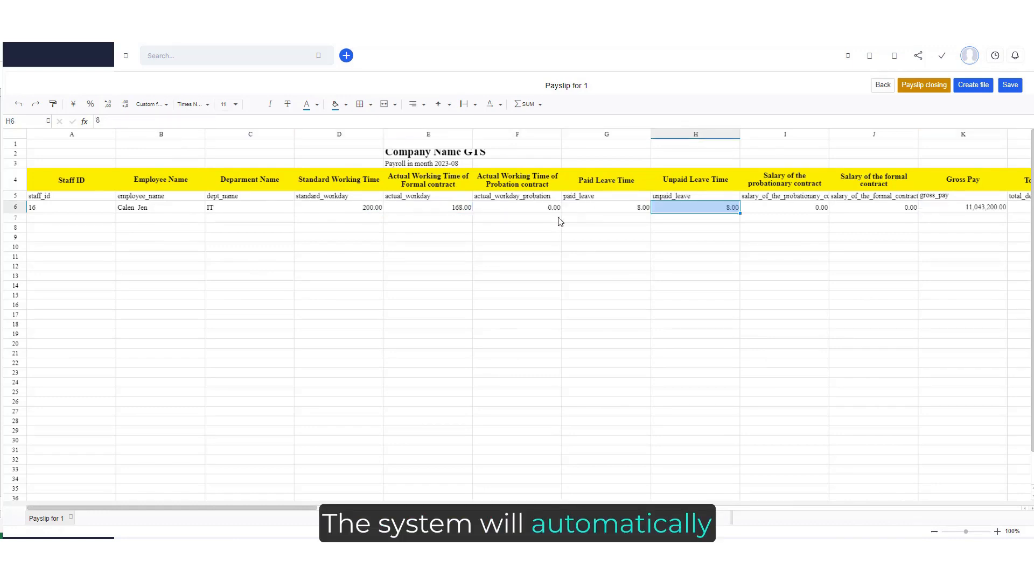
key(Tab)
key(Tab)
key(Tab)
key(Tab)
key(Tab)
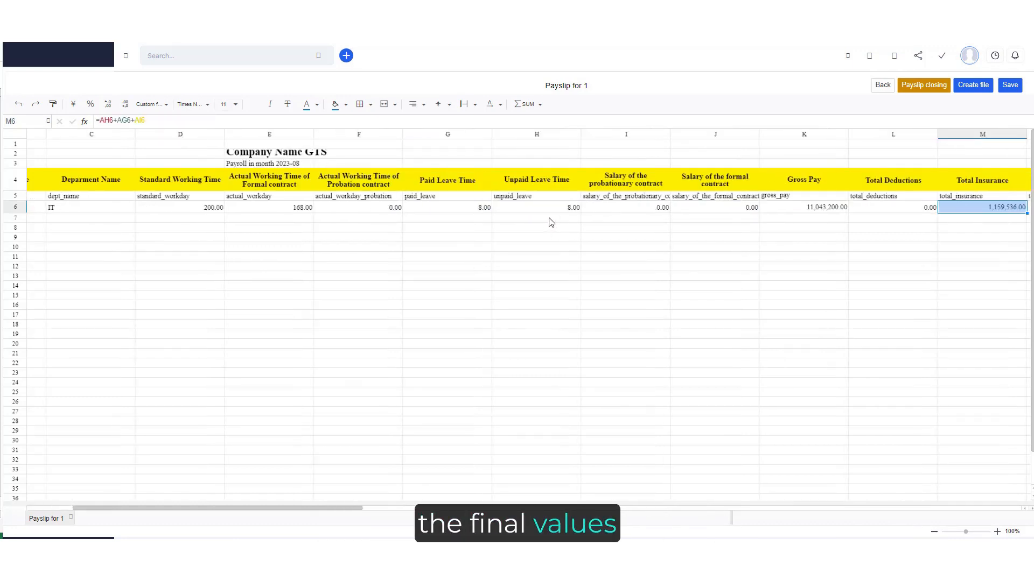
key(Tab)
key(Tab)
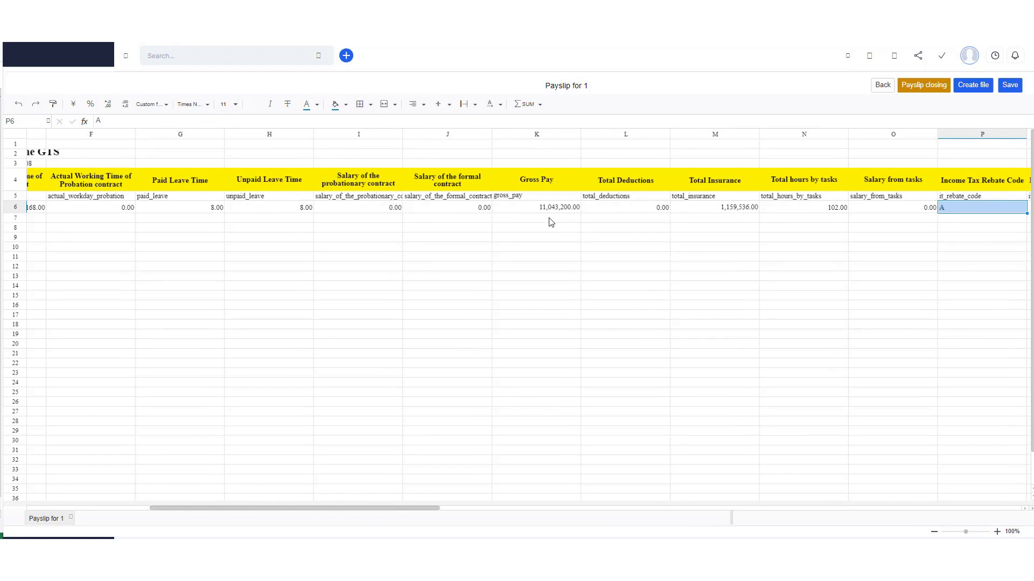
key(Tab)
key(Tab)
key(Tab)
key(Tab)
key(Tab)
key(Tab)
key(Tab)
key(Tab)
key(Tab)
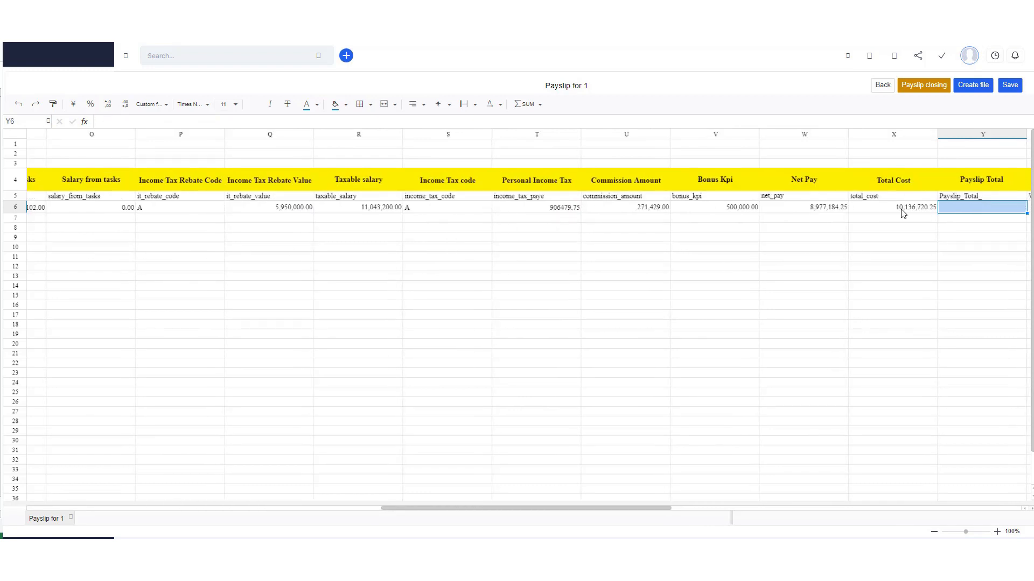
key(Tab)
key(Tab)
key(Tab)
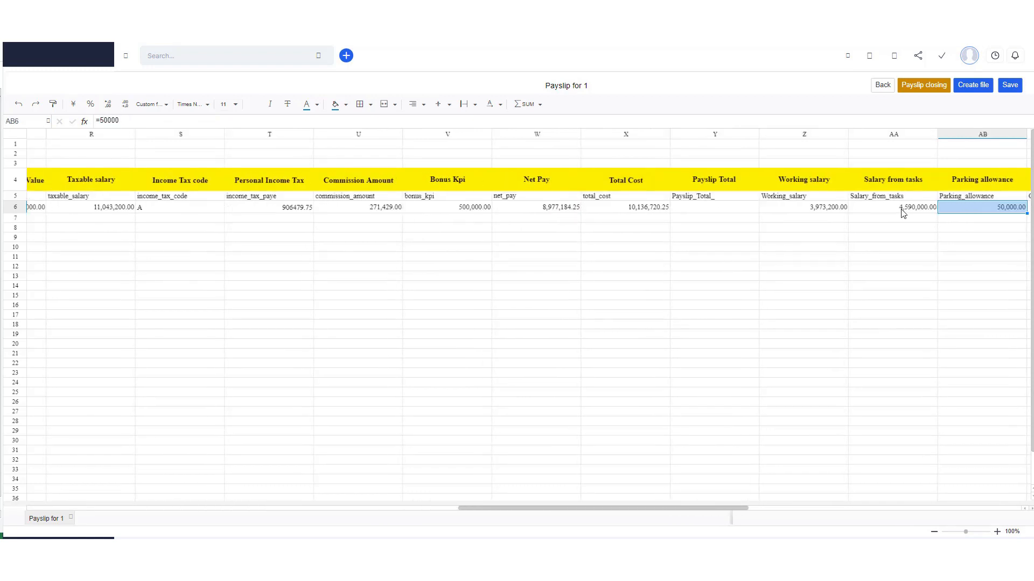
key(Tab)
key(Tab)
key(Tab)
key(Tab)
key(Tab)
key(Tab)
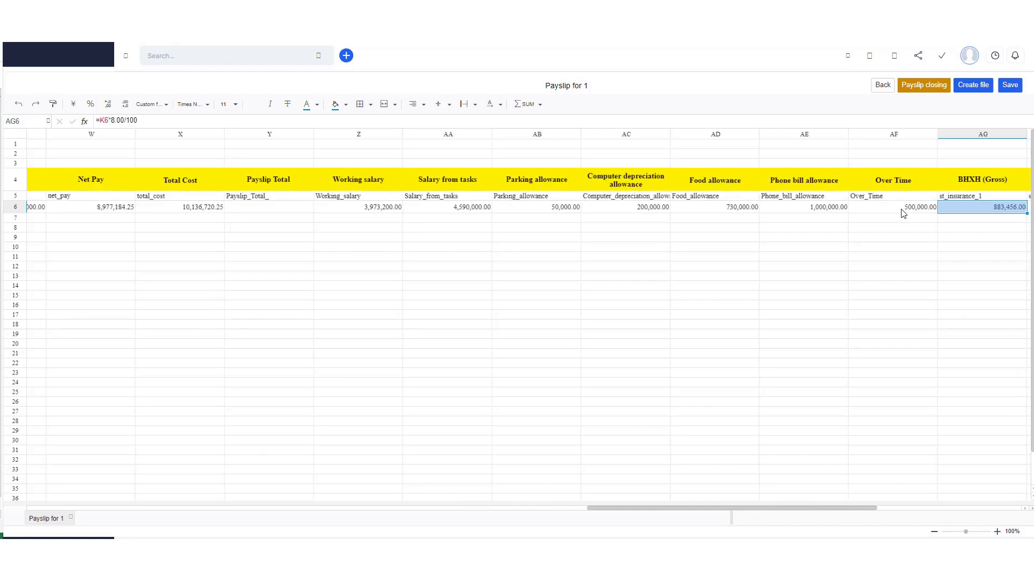
key(Tab)
key(Tab)
key(Tab)
key(Tab)
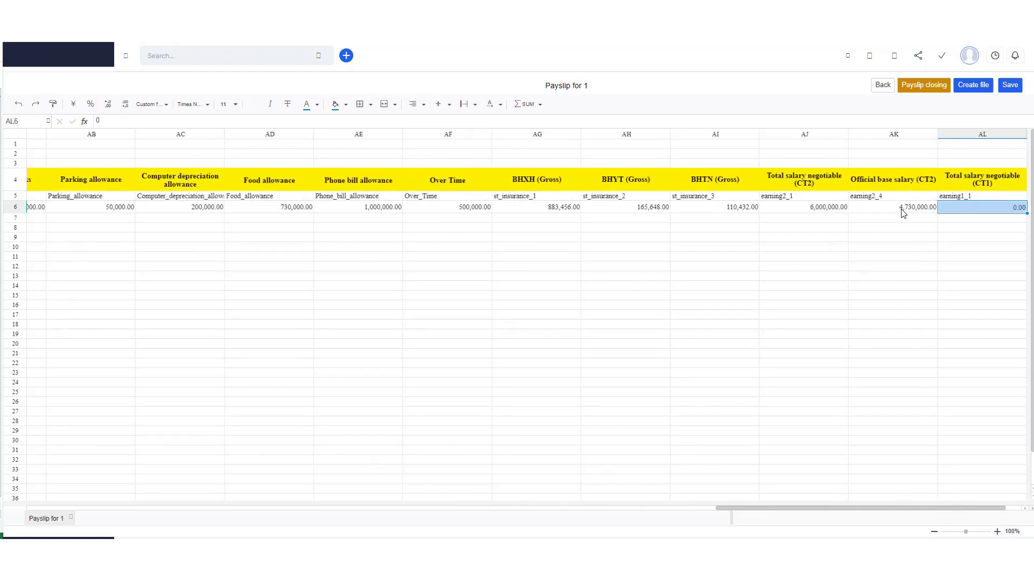
Step: Recheck the row 6 payroll values backwards from column AL for errors, and leave the payslip sheet
key(shift+Tab)
key(shift+Tab)
key(shift+Tab)
key(shift+Tab)
key(shift+Tab)
key(shift+Tab)
key(shift+Tab)
key(shift+Tab)
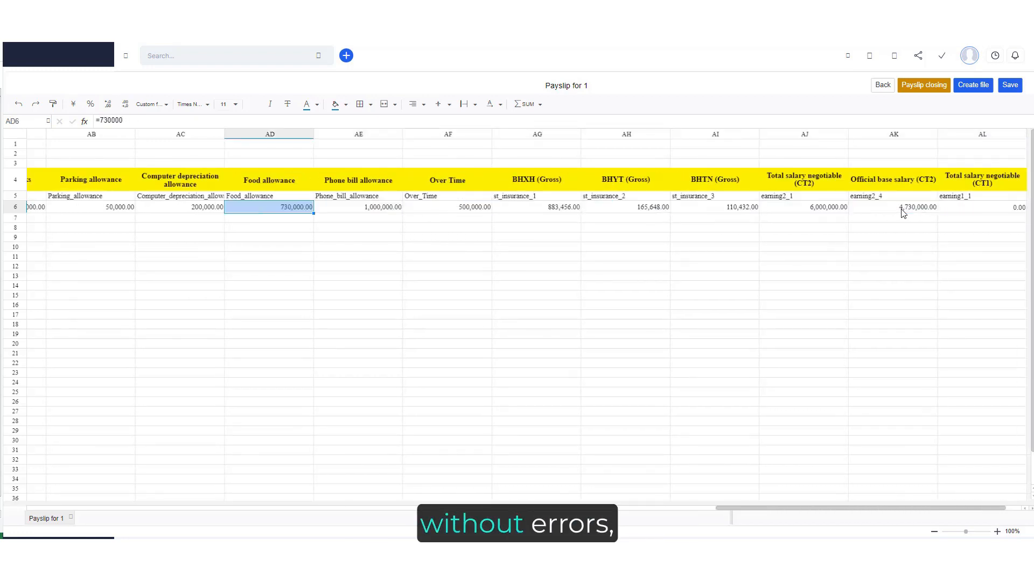
key(shift+Tab)
key(shift+Tab)
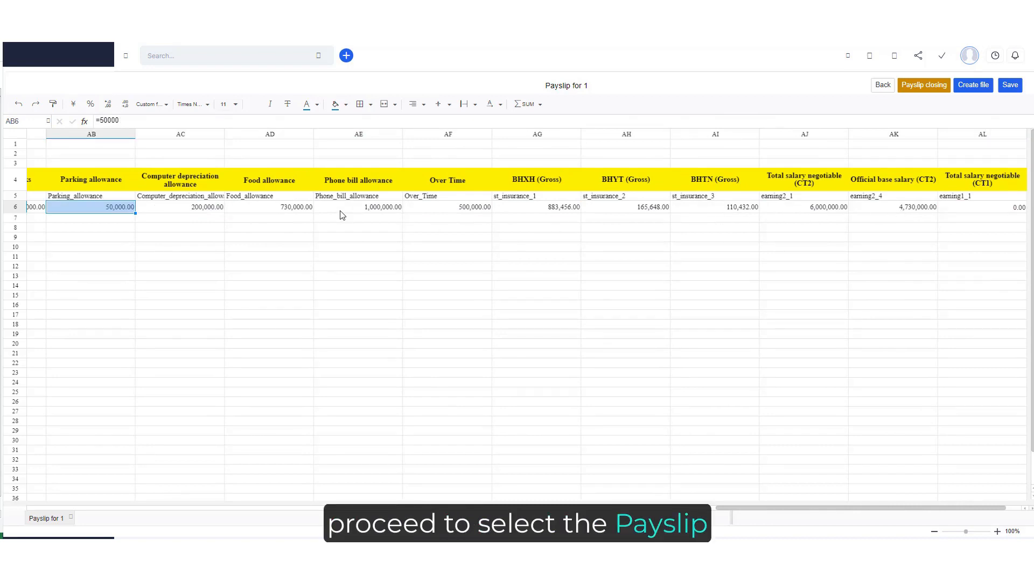
key(shift+Tab)
key(shift+Tab)
key(shift+Tab)
key(shift+Tab)
key(shift+Tab)
key(shift+Tab)
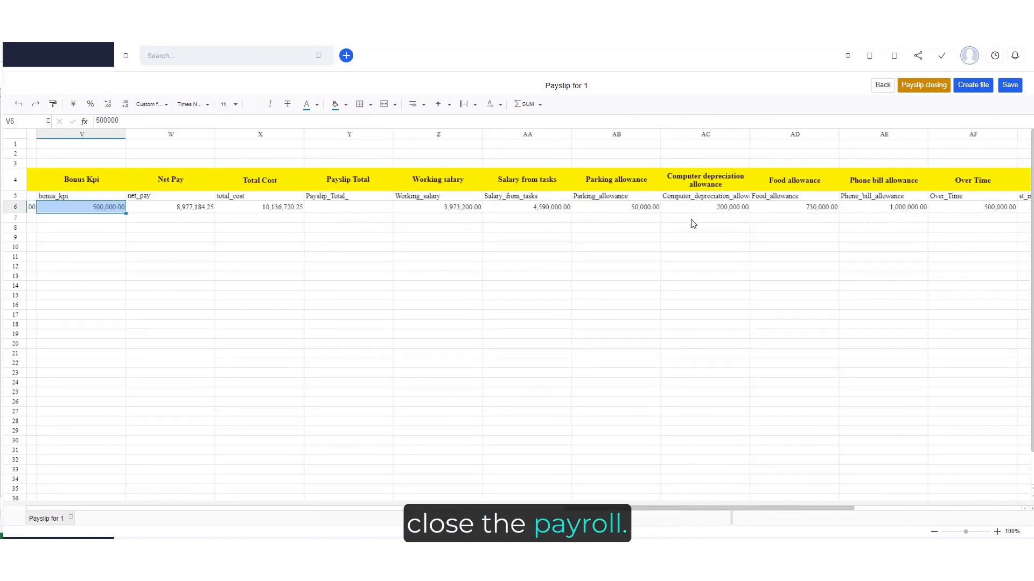
key(shift+Tab)
key(shift+Tab)
key(shift+Tab)
click(418, 208)
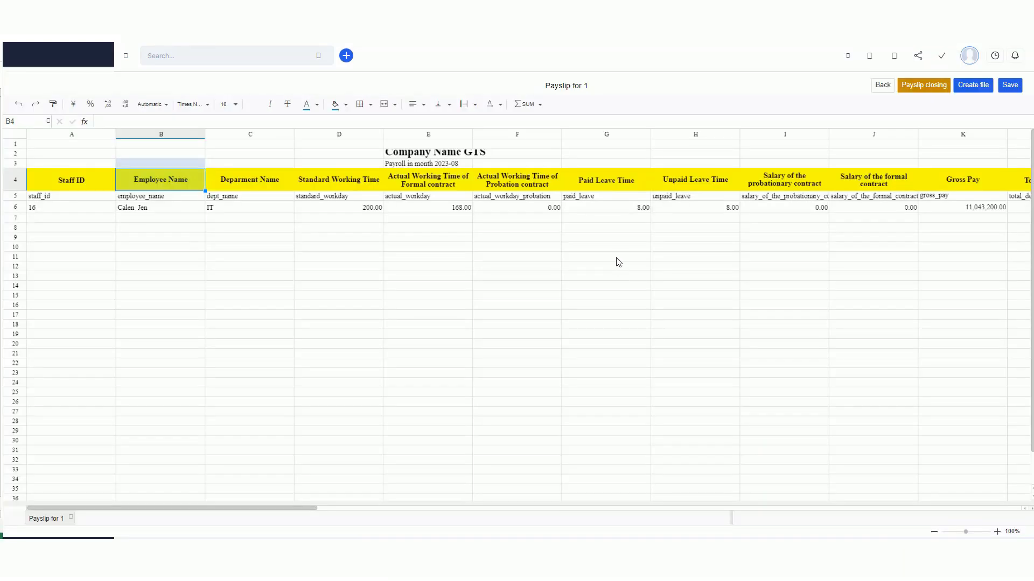
click(881, 86)
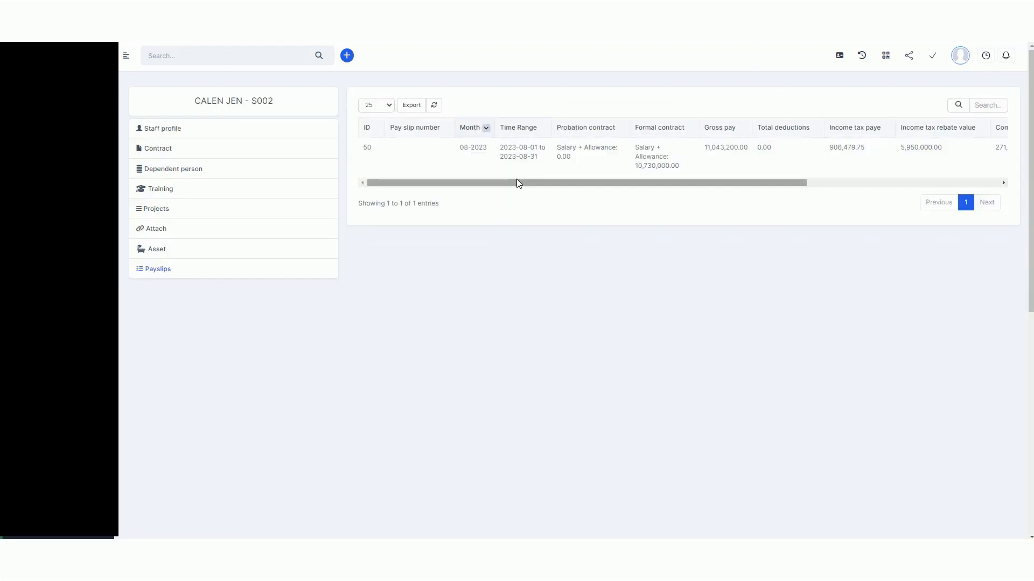
Step: Examine the formal contract and gross pay amounts of the August 2023 payslip in the staff member's profile
drag(511, 182, 565, 183)
drag(559, 168, 626, 184)
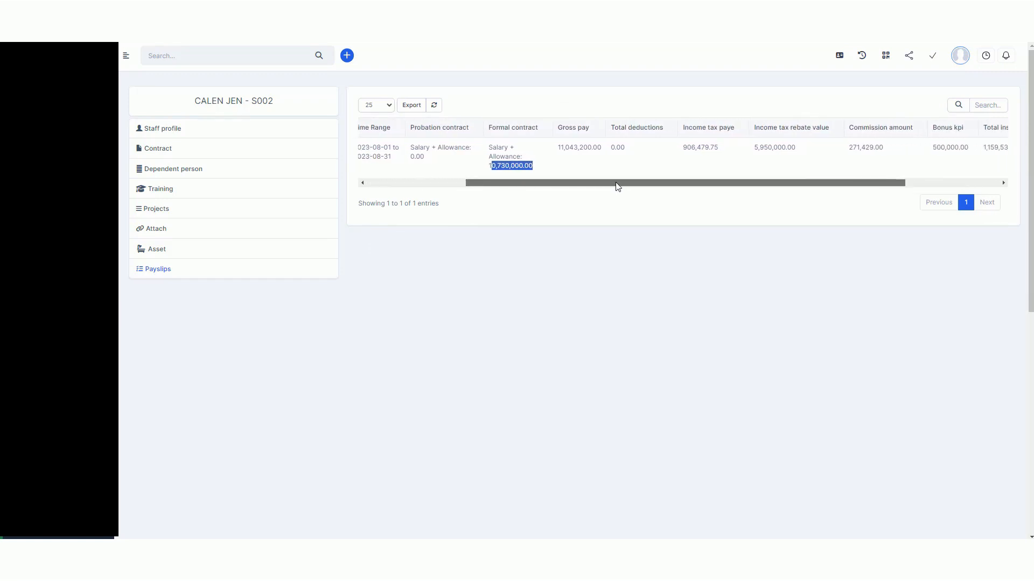
drag(559, 150, 602, 149)
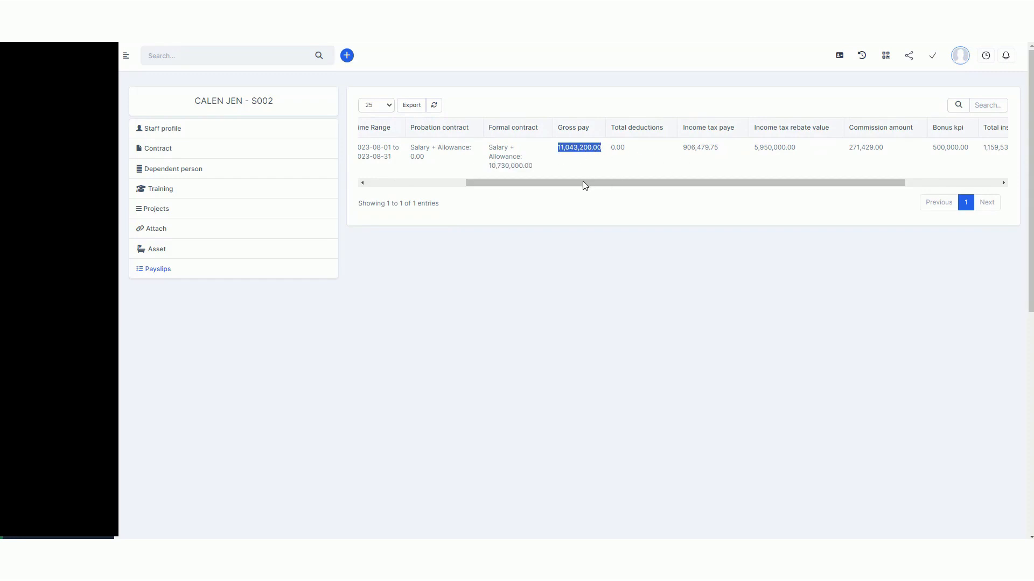
Step: Examine the remaining amounts of the August 2023 payslip through net pay and total cost
drag(602, 187, 695, 189)
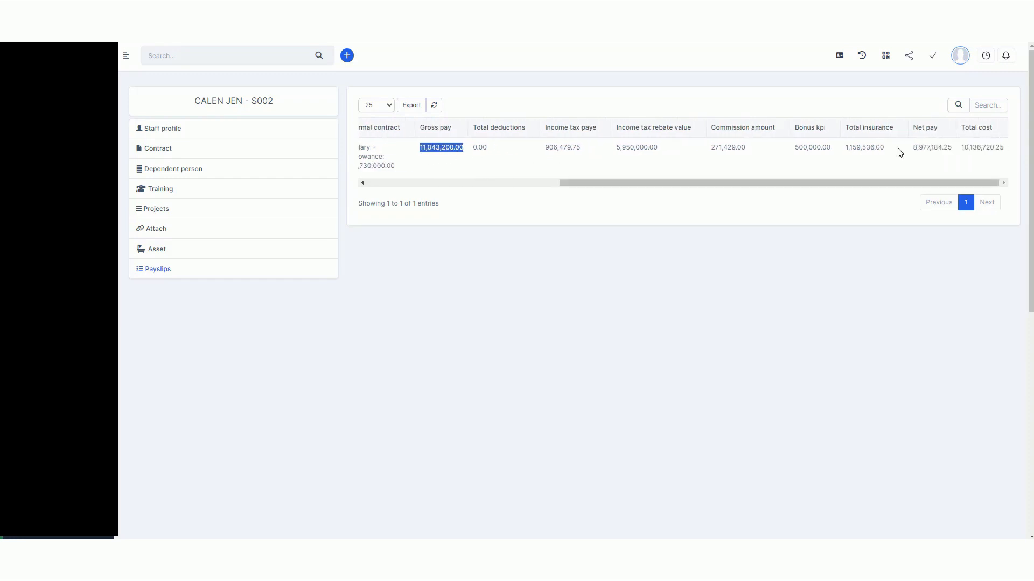
drag(899, 149, 1006, 148)
click(818, 254)
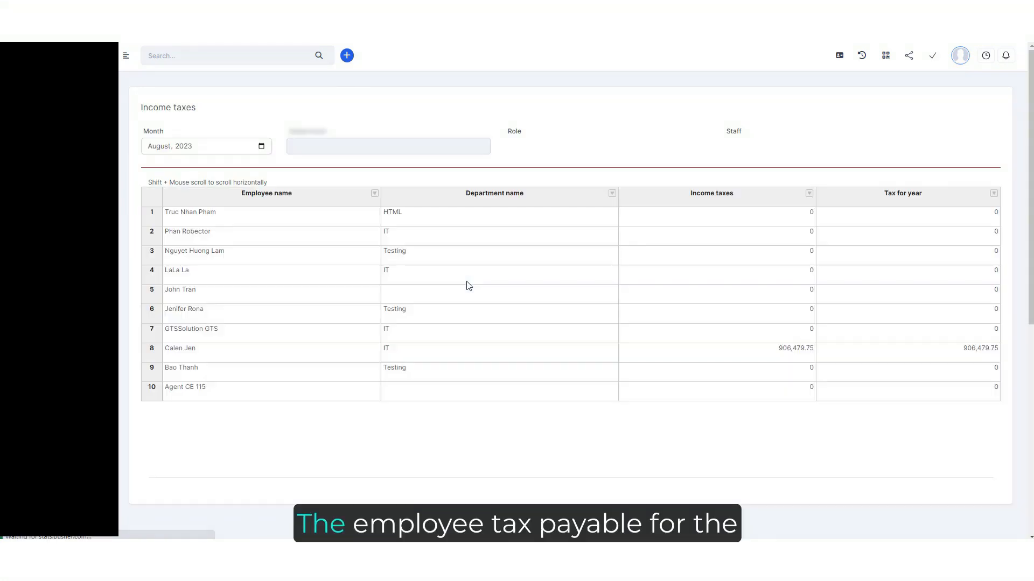
Step: Compare the Income taxes and Tax for year values of the employee in row 8 for August 2023
click(752, 350)
click(902, 354)
click(788, 354)
click(896, 354)
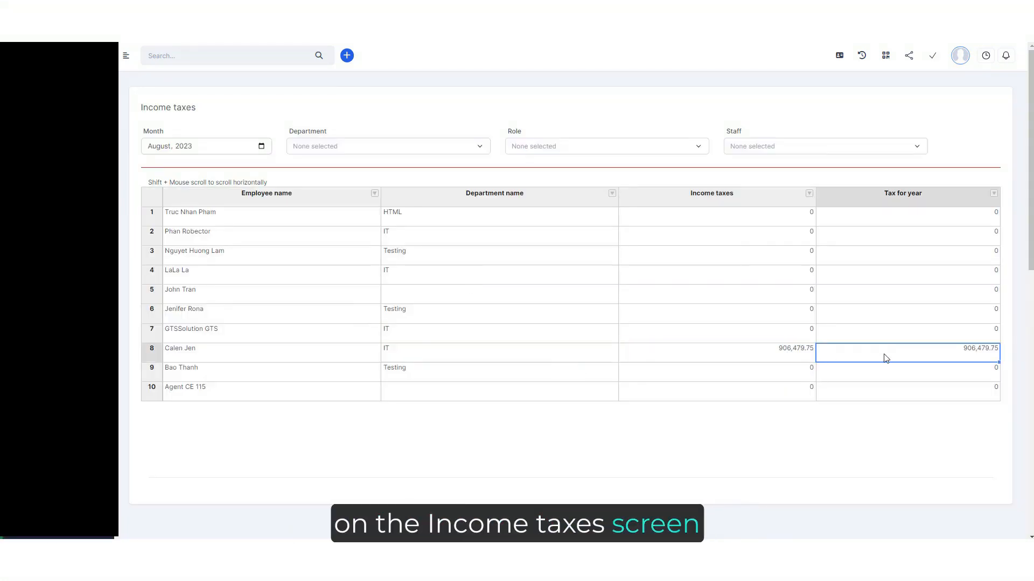
click(785, 354)
click(871, 358)
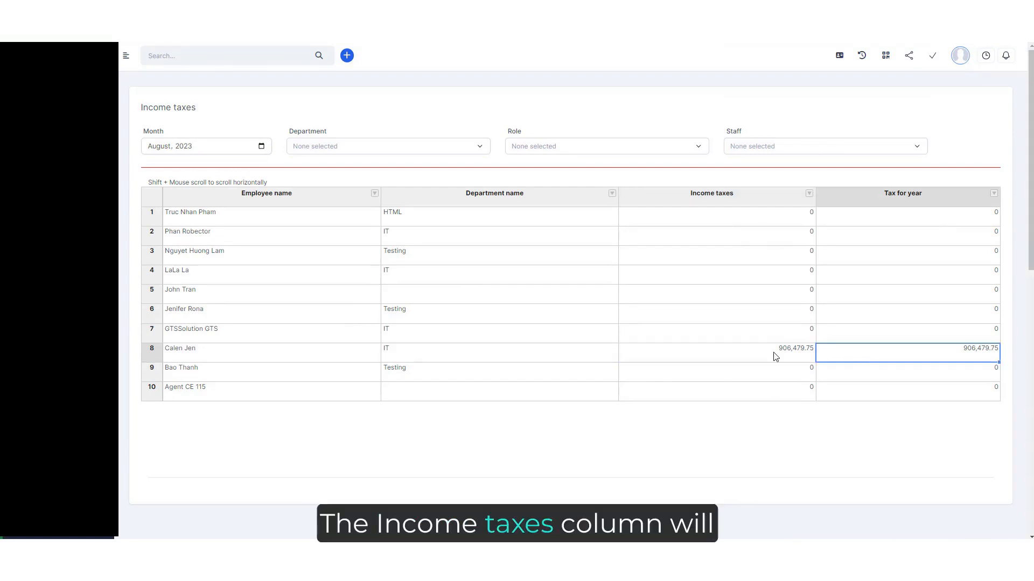
click(774, 353)
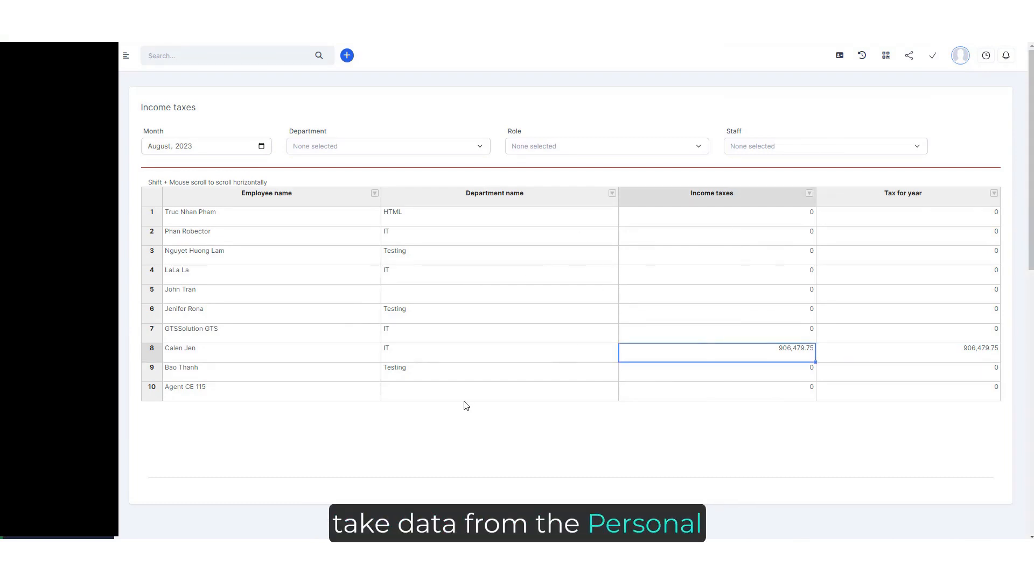
click(837, 359)
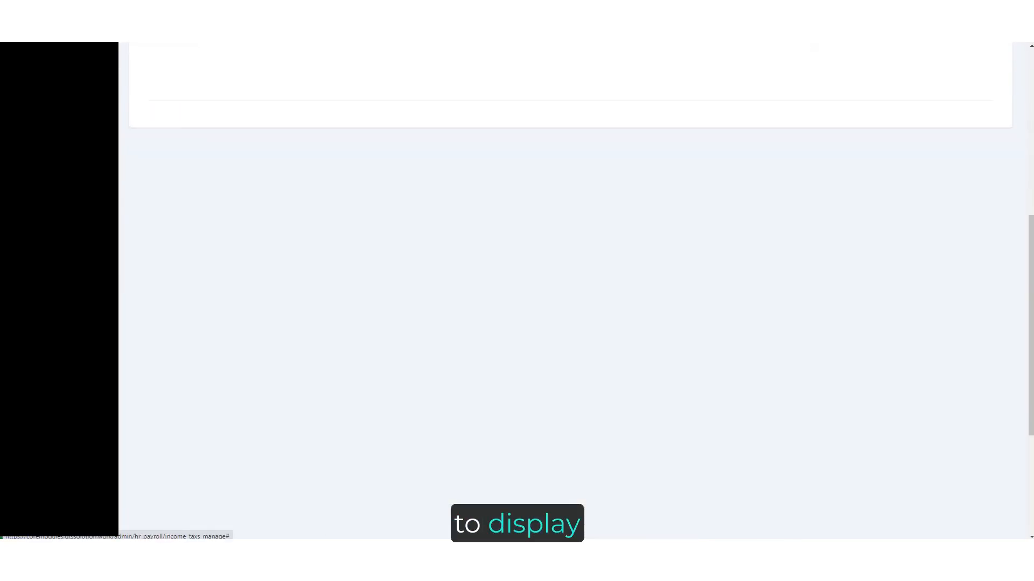
Step: View the payroll report and the income summary report, checking the IT employee's August and average income
click(172, 122)
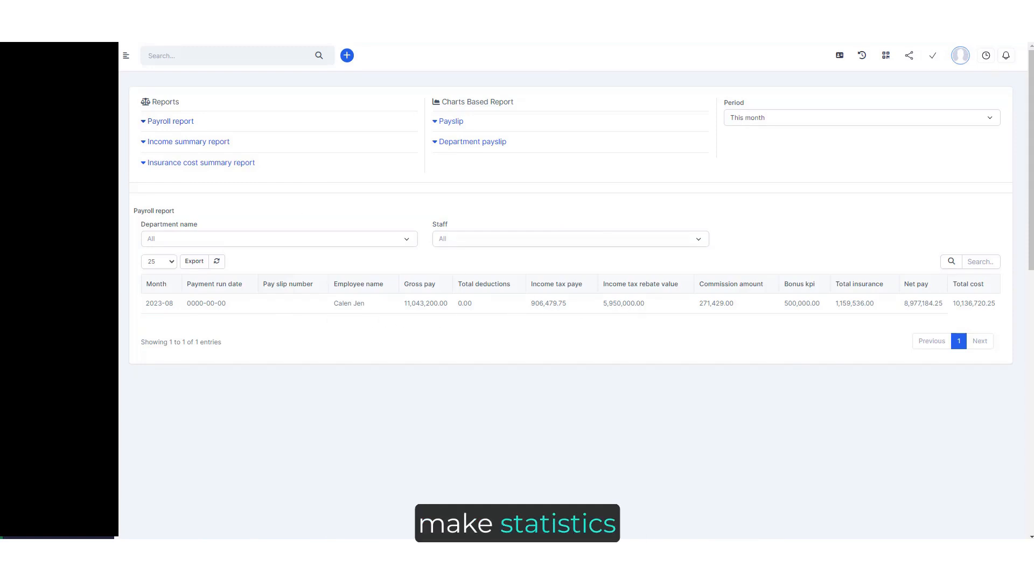
click(188, 143)
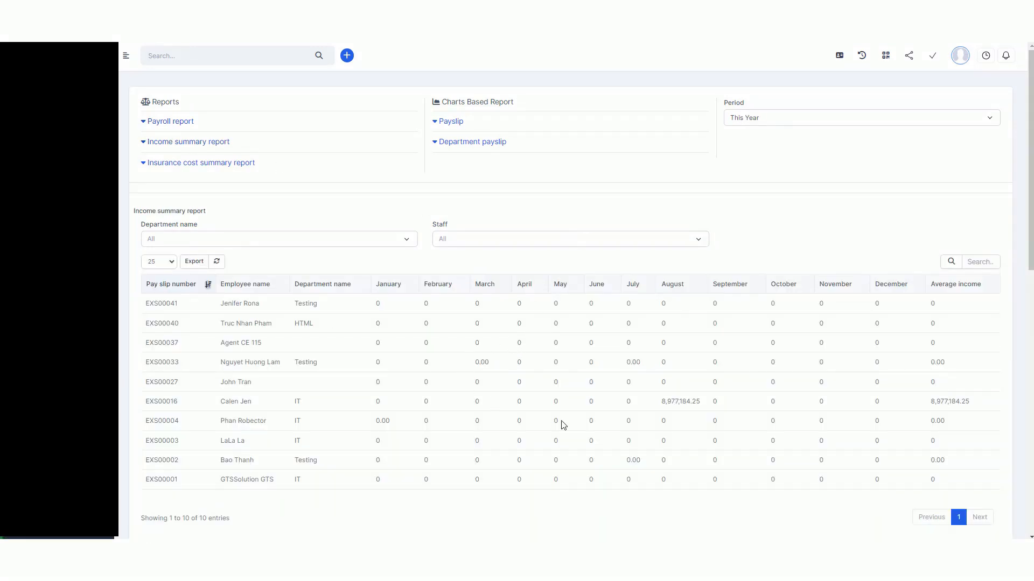
drag(656, 405, 941, 400)
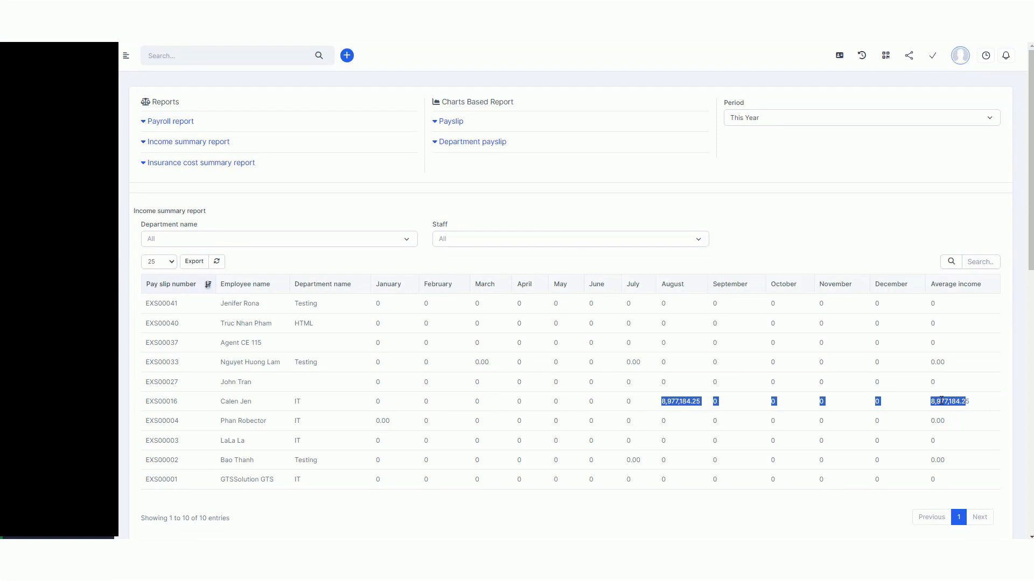
Step: View the insurance cost summary report and check the IT department's total insurance
click(191, 163)
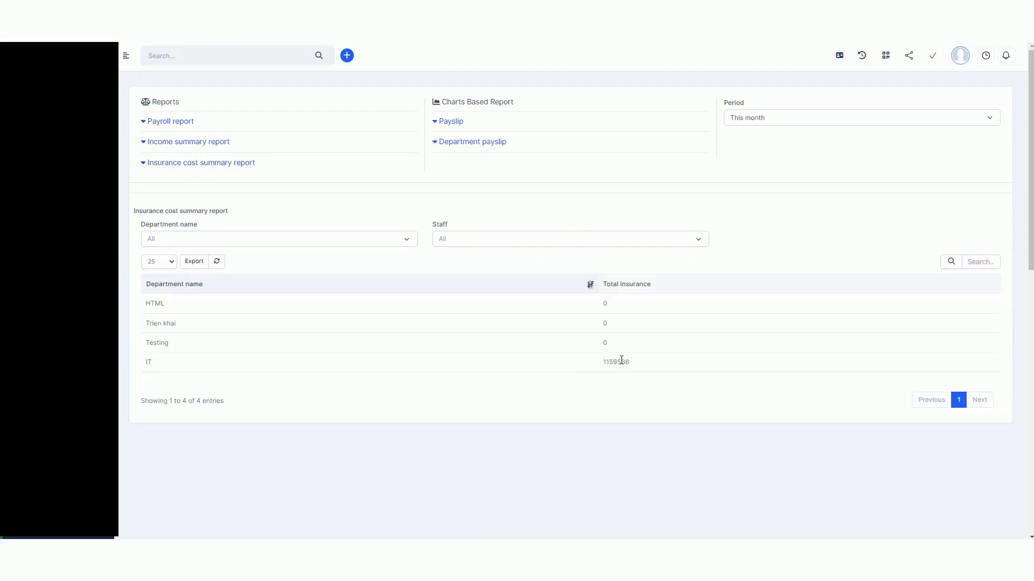
drag(617, 364, 645, 370)
Step: Display the 2023 Payslip chart for the staff member whose payslip was generated and examine the August bars
click(454, 123)
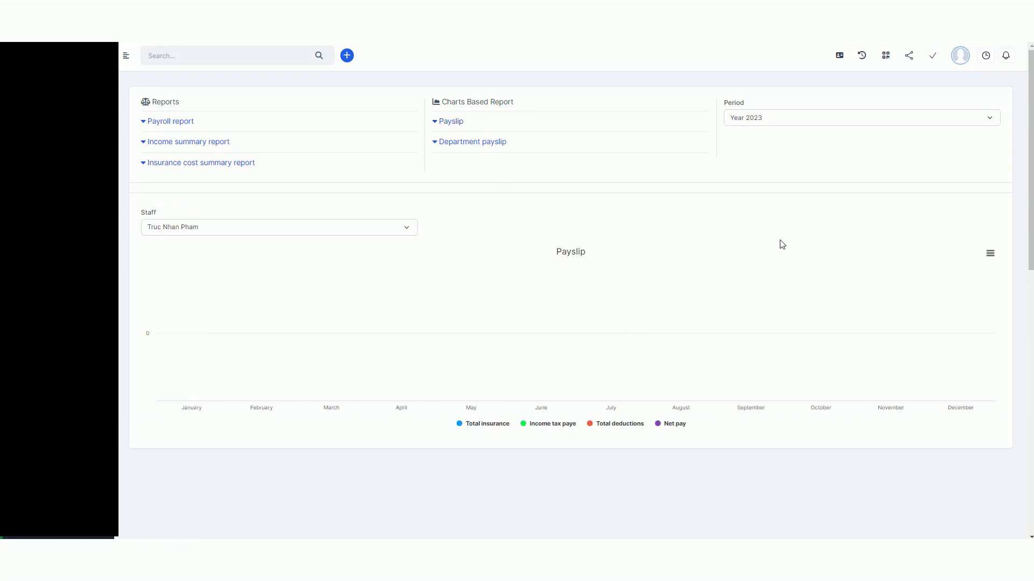
click(402, 230)
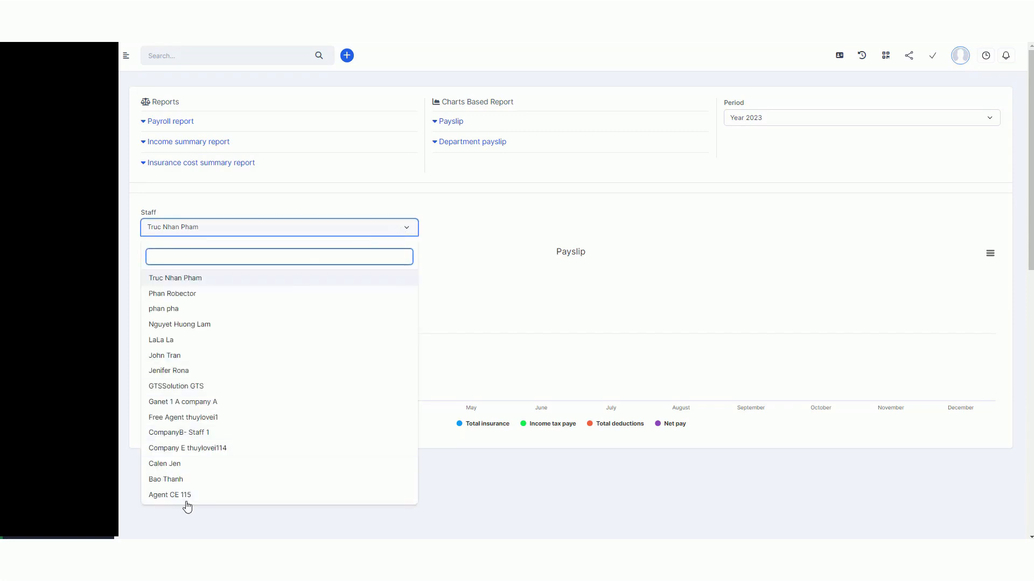
click(190, 466)
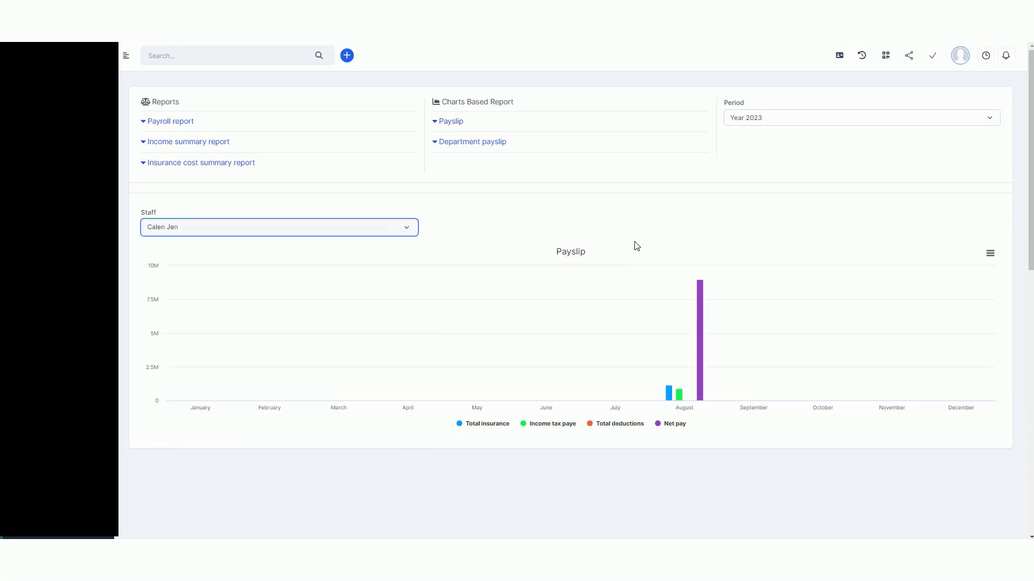
mouse_move(681, 300)
click(648, 198)
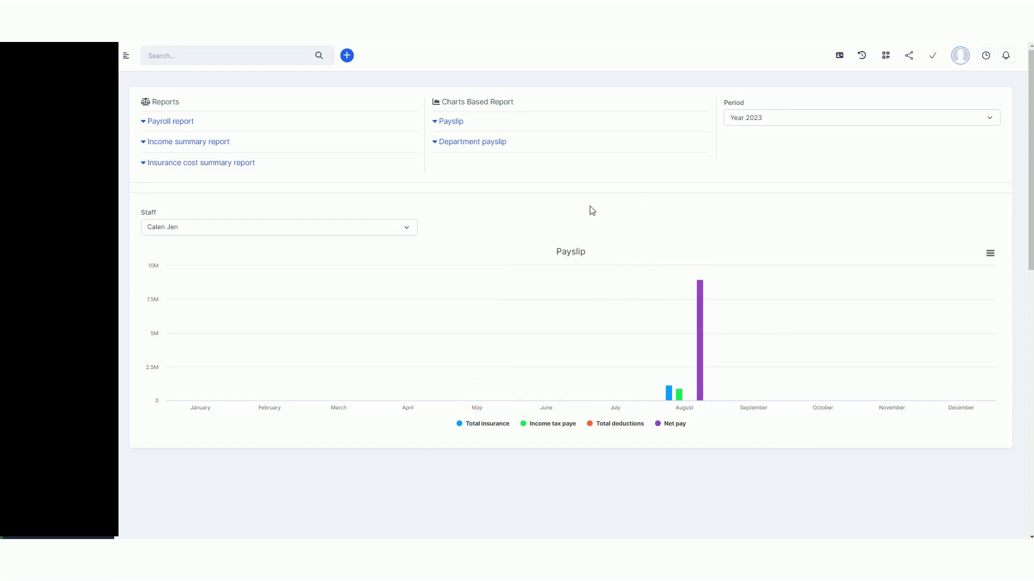
Step: Open the department payslip chart report
click(479, 147)
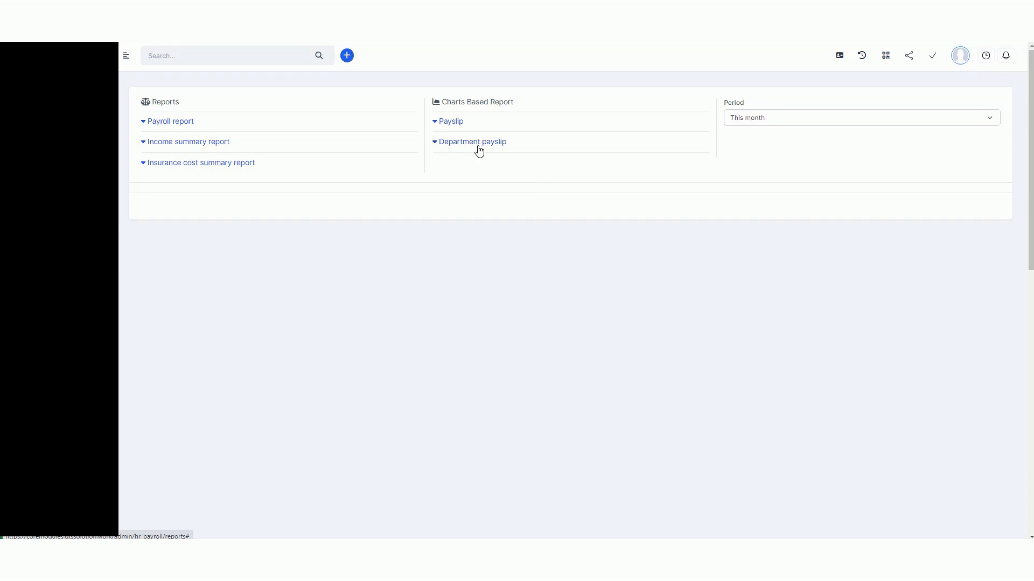